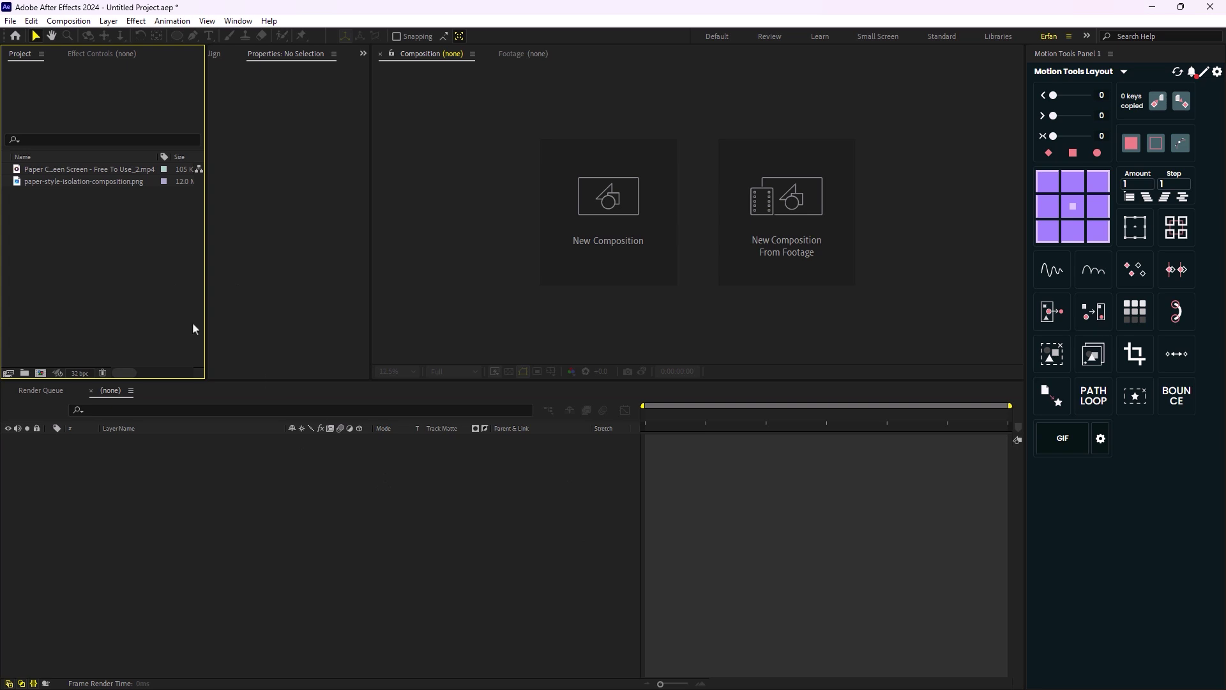
Open the Paper Crumple Effect Green Screen mp4 in the Footage viewer and play it once.
{"action": "left_click", "coordinate": [381, 462]}
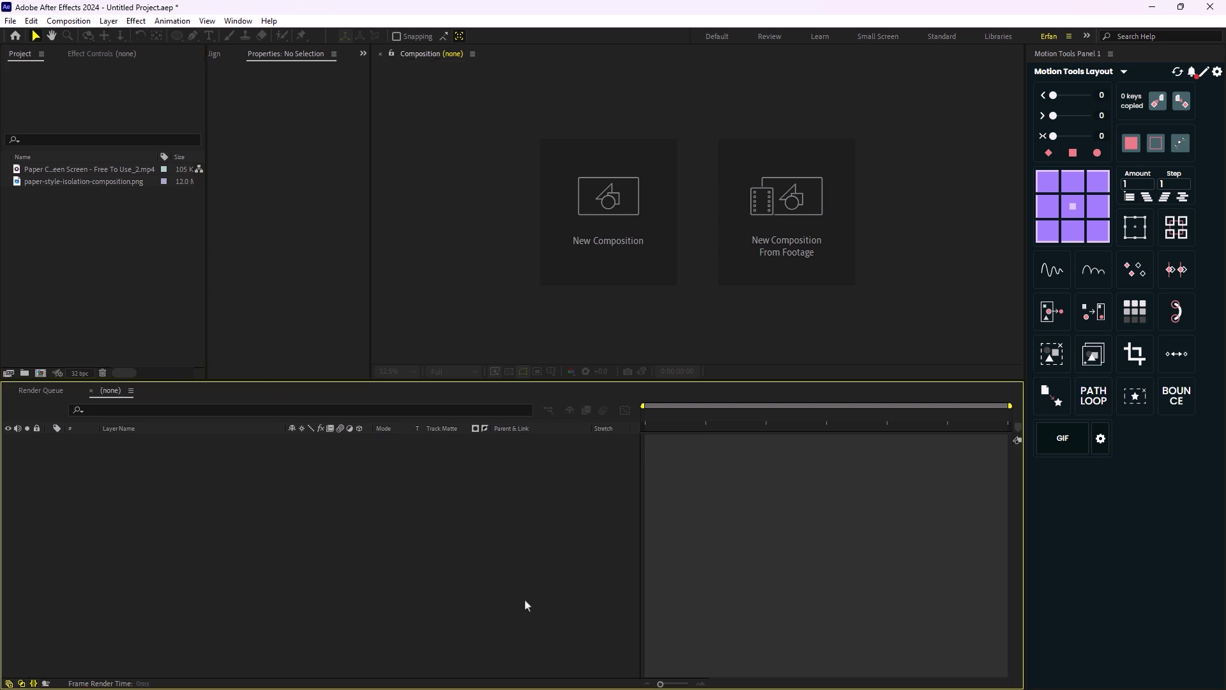
{"action": "double_click", "coordinate": [81, 169]}
{"action": "key", "text": "space"}
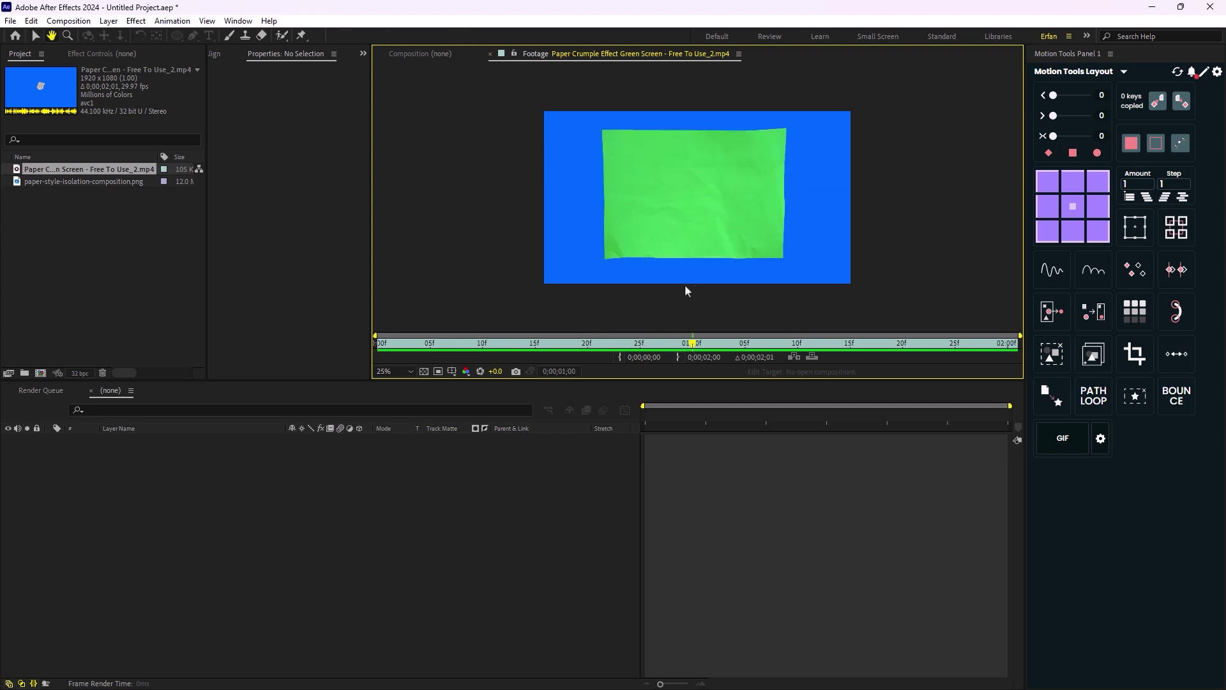
{"action": "key", "text": "space"}
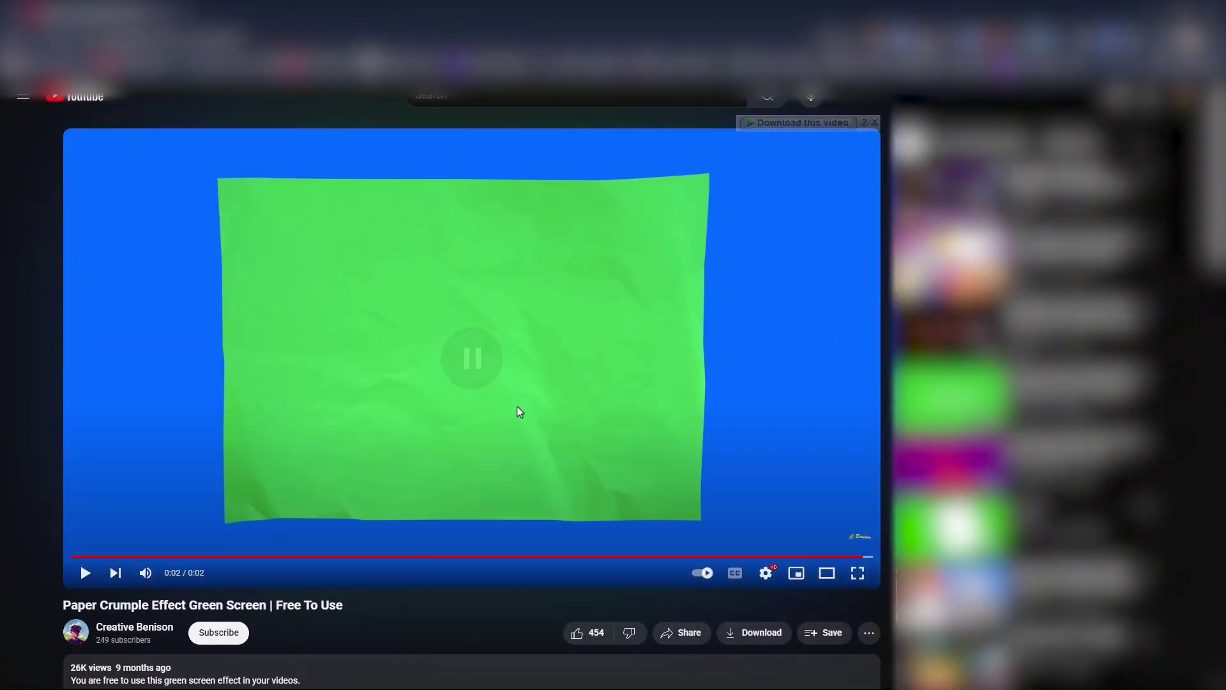
Scroll the YouTube page down to the source video's description.
{"action": "scroll", "coordinate": [516, 402], "scroll_direction": "down", "scroll_amount": 3}
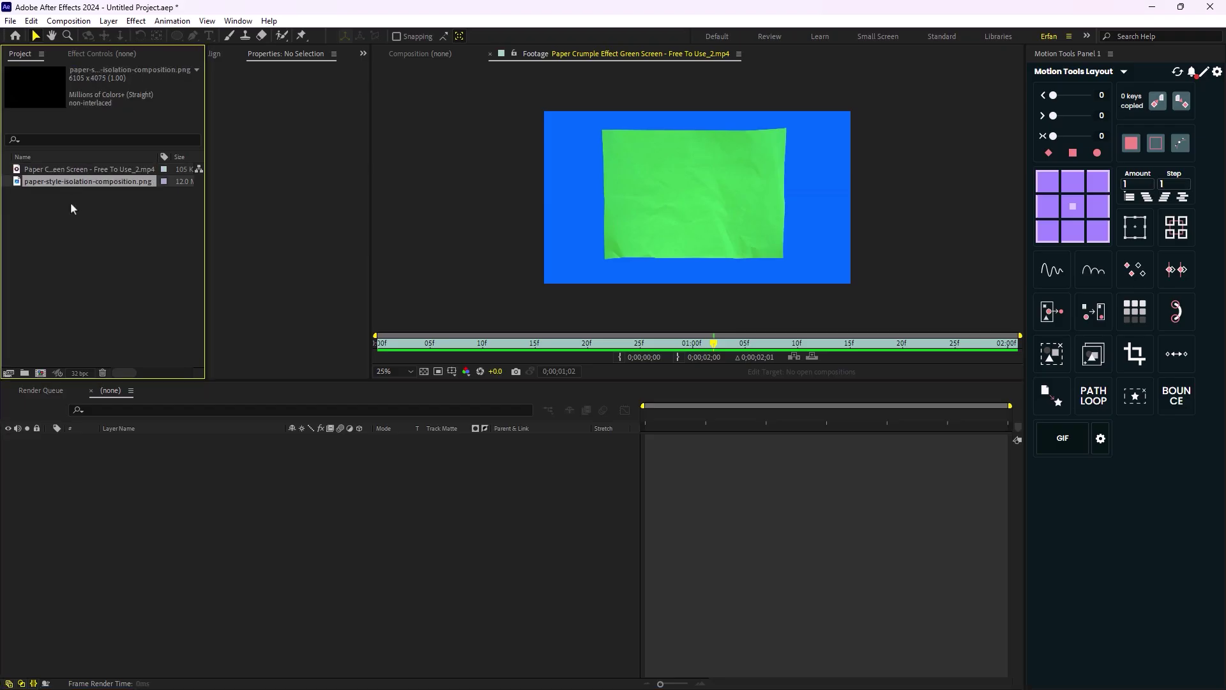
View the whole paper-style-isolation-composition.png in the Footage viewer, zoomed out to 6.25%.
{"action": "double_click", "coordinate": [75, 182]}
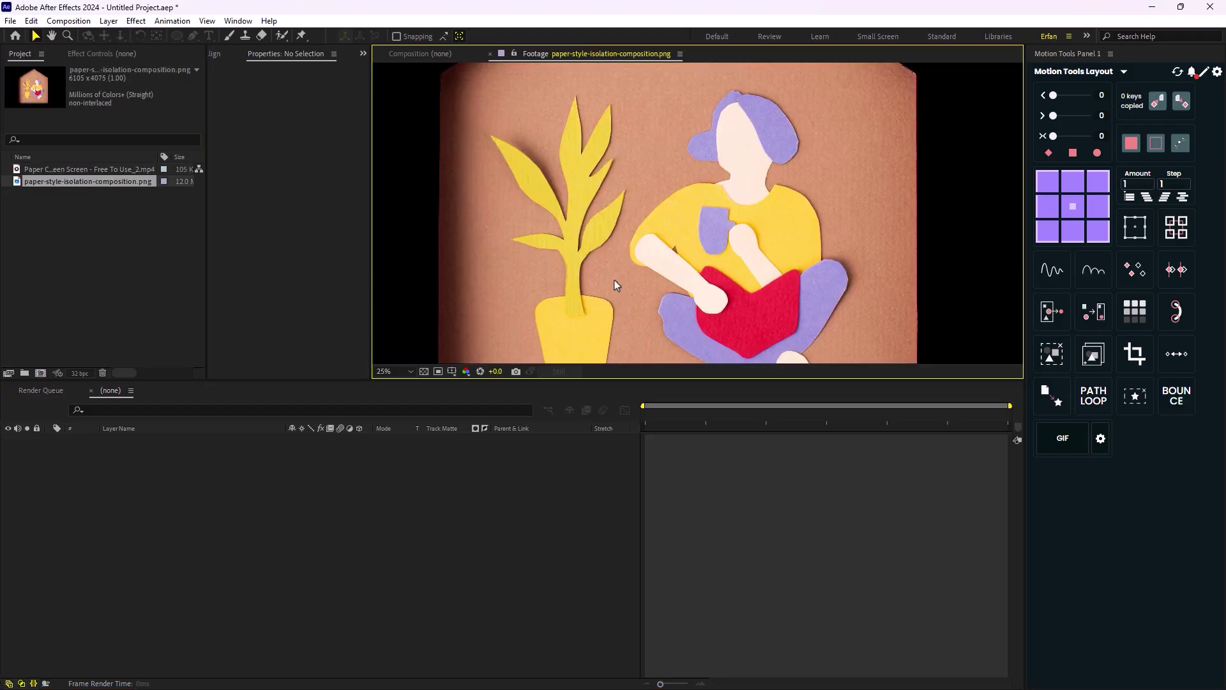
{"action": "scroll", "coordinate": [618, 281], "scroll_direction": "down", "scroll_amount": 3}
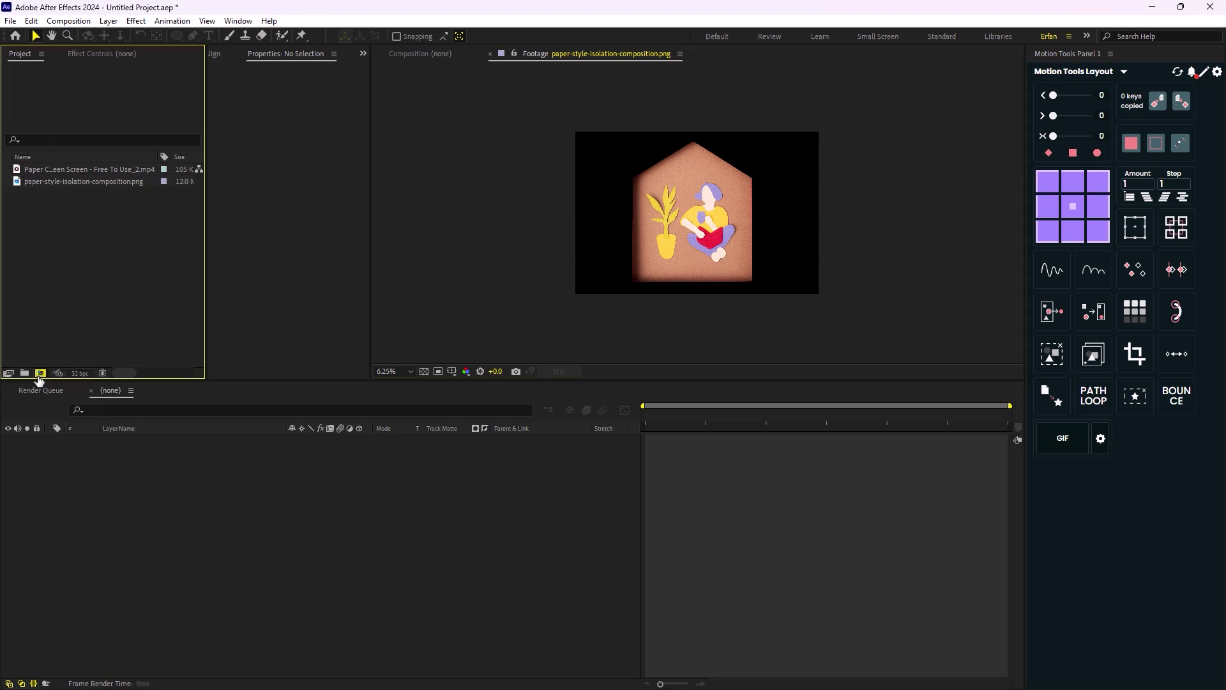
Create a new 1920x1080, 24 fps composition named Main.
{"action": "left_click", "coordinate": [41, 372]}
{"action": "type", "text": "Main"}
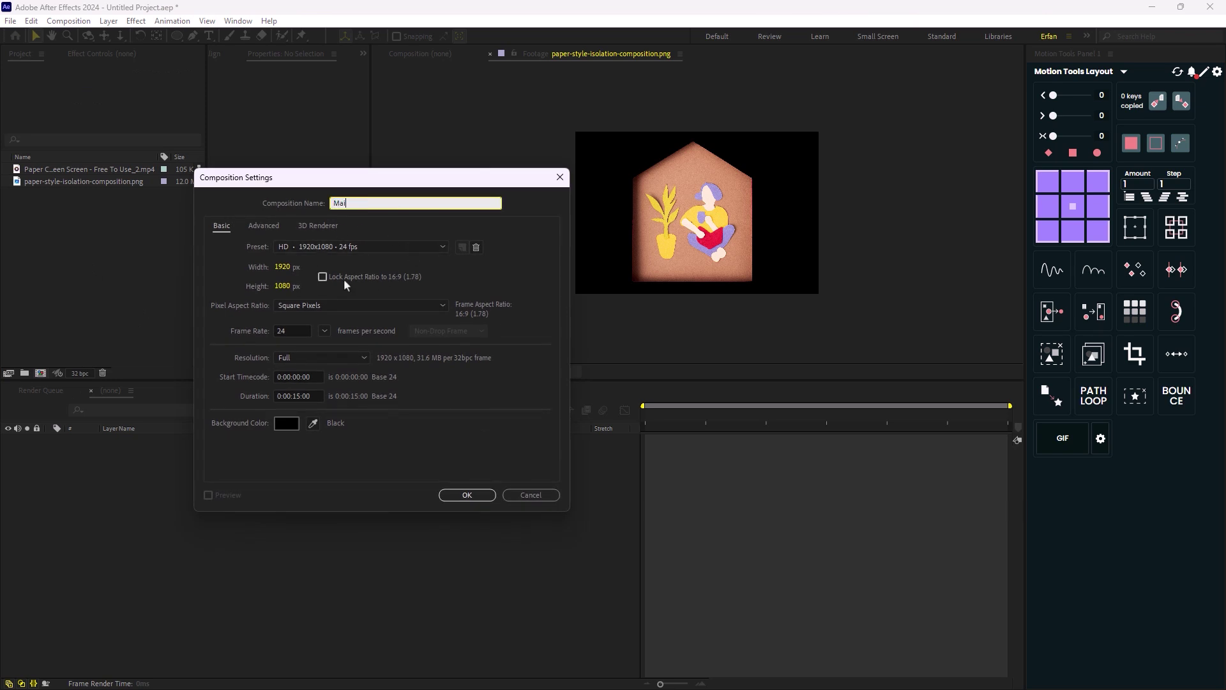
{"action": "left_click", "coordinate": [492, 495]}
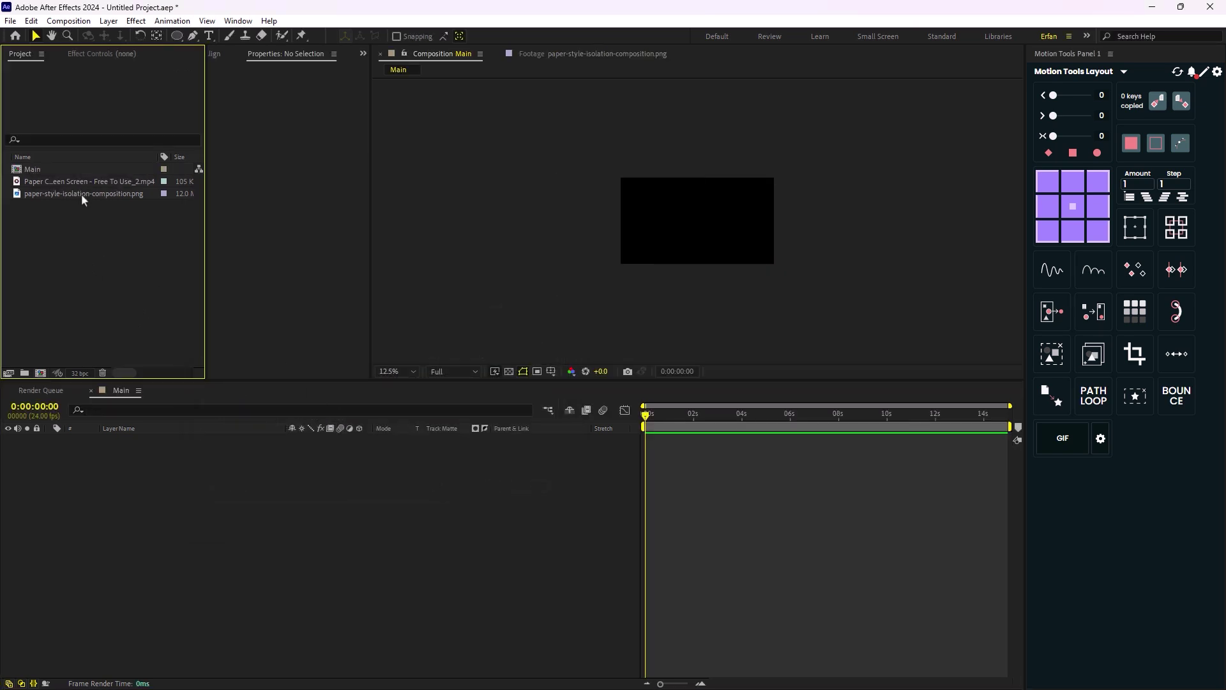
Add the paper-crumple clip to Main and trim the comp to a 2-second work area.
{"action": "left_click_drag", "start_coordinate": [75, 184], "coordinate": [374, 550]}
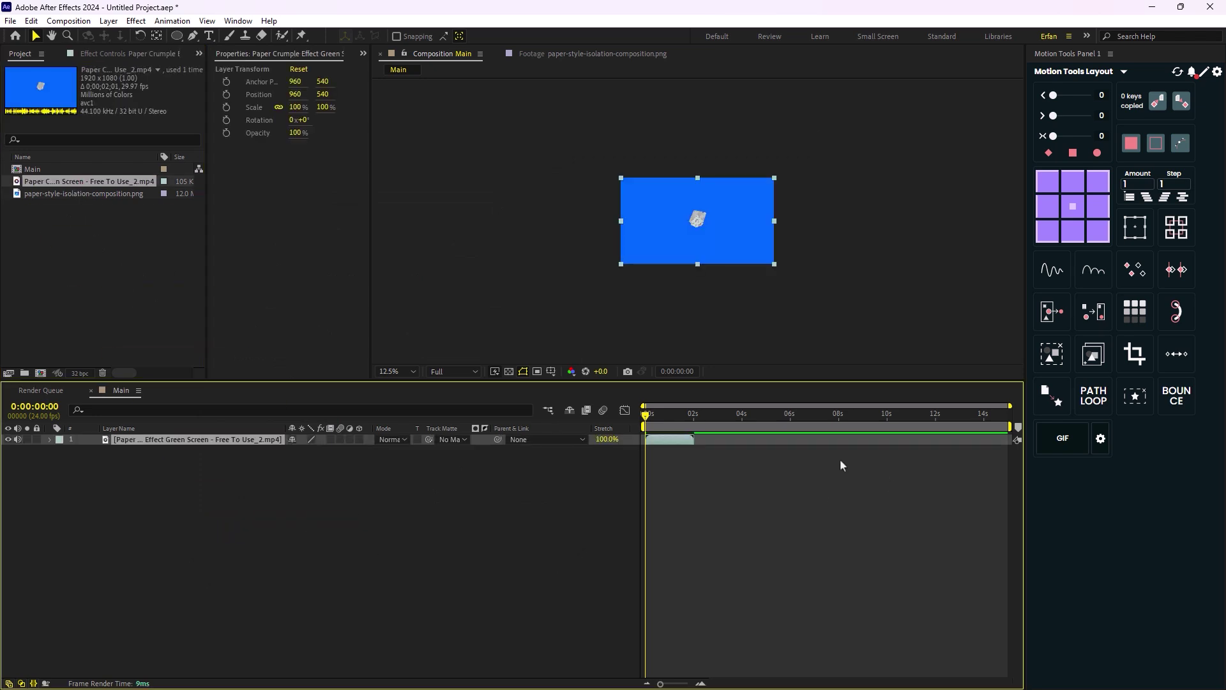
{"action": "left_click_drag", "start_coordinate": [1010, 426], "coordinate": [705, 456]}
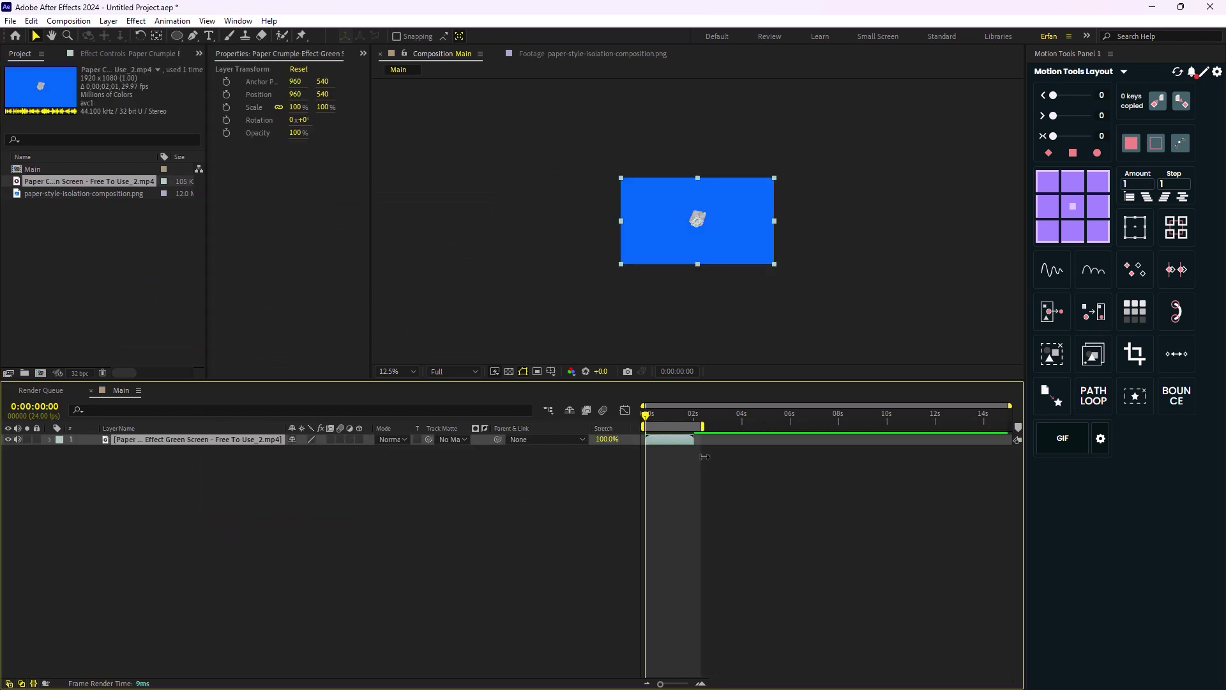
{"action": "right_click", "coordinate": [686, 426]}
{"action": "left_click", "coordinate": [740, 472]}
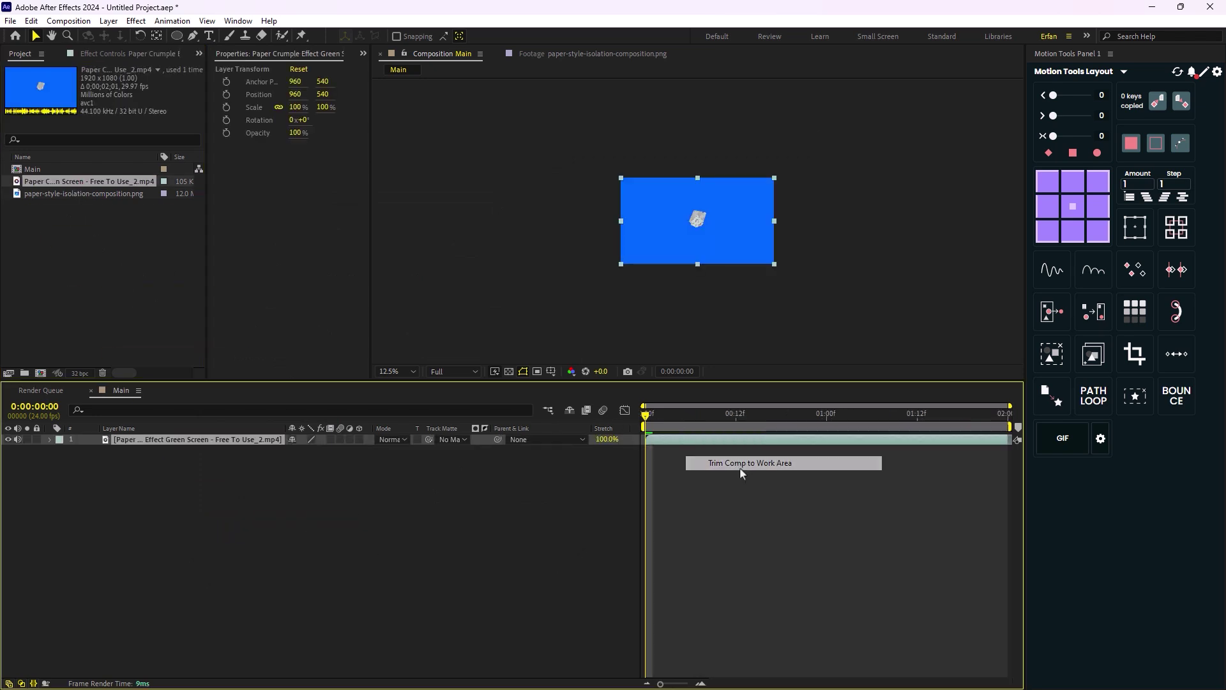
{"action": "scroll", "coordinate": [677, 273], "scroll_direction": "up", "scroll_amount": 1}
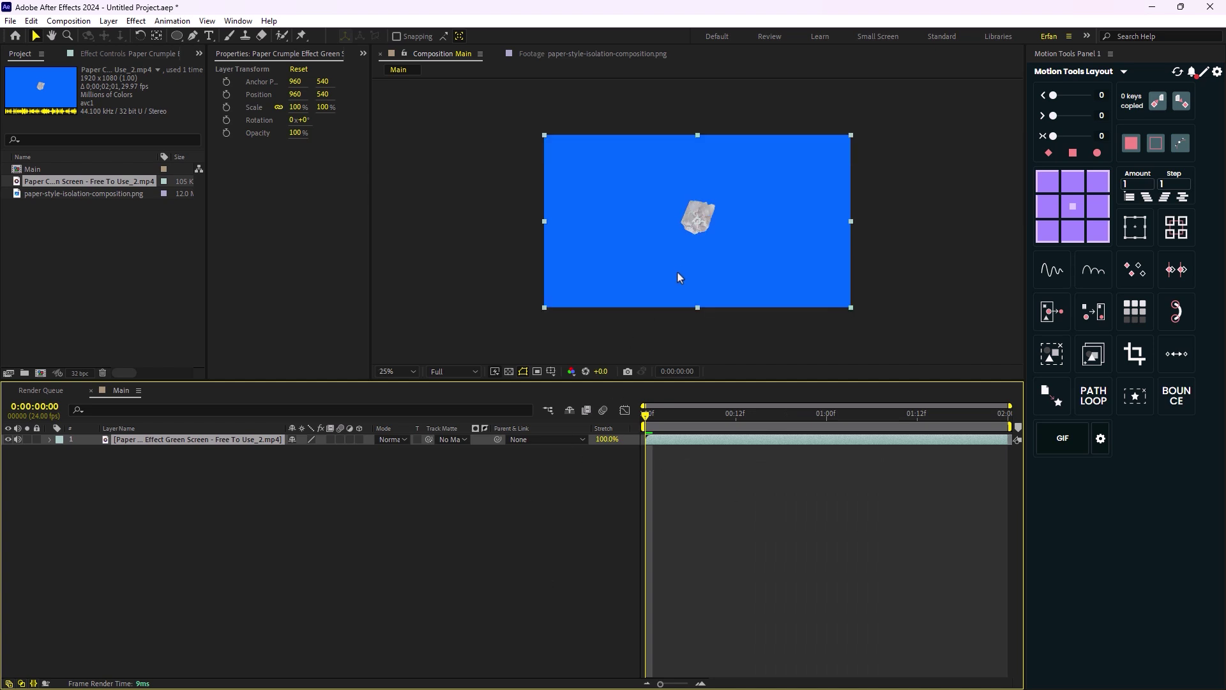
{"action": "key", "text": "space"}
{"action": "left_click_drag", "start_coordinate": [741, 447], "coordinate": [792, 456]}
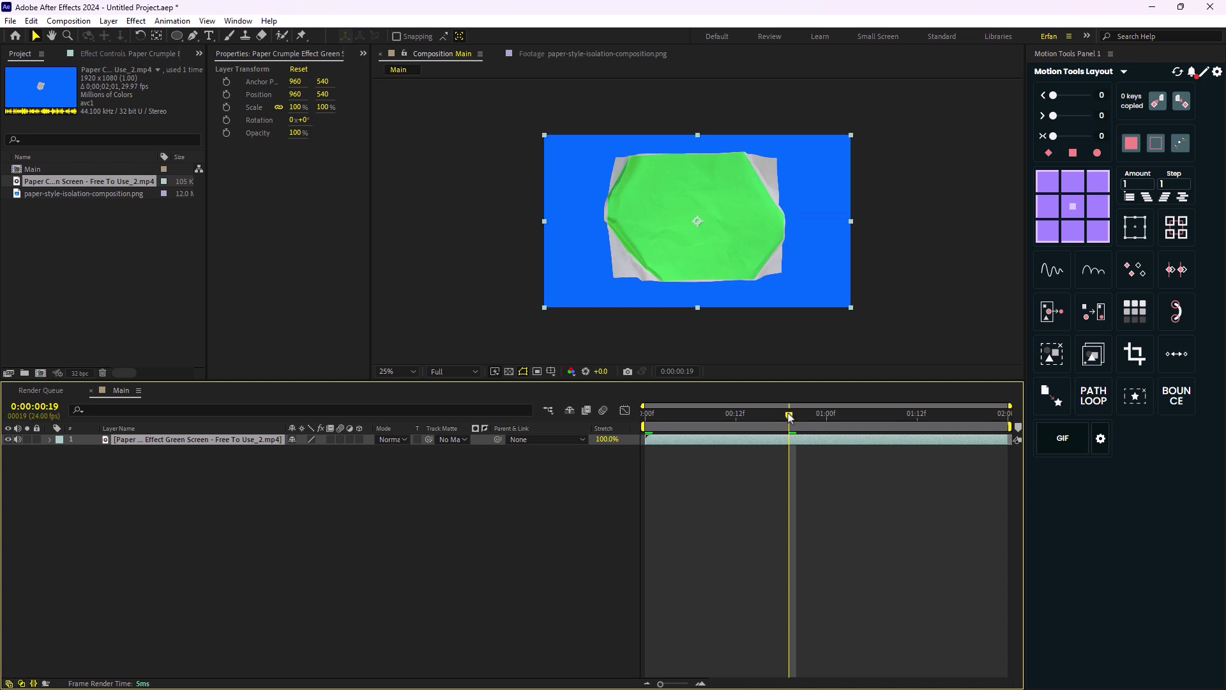
{"action": "left_click_drag", "start_coordinate": [790, 416], "coordinate": [676, 416]}
{"action": "scroll", "coordinate": [696, 210], "scroll_direction": "up", "scroll_amount": 1}
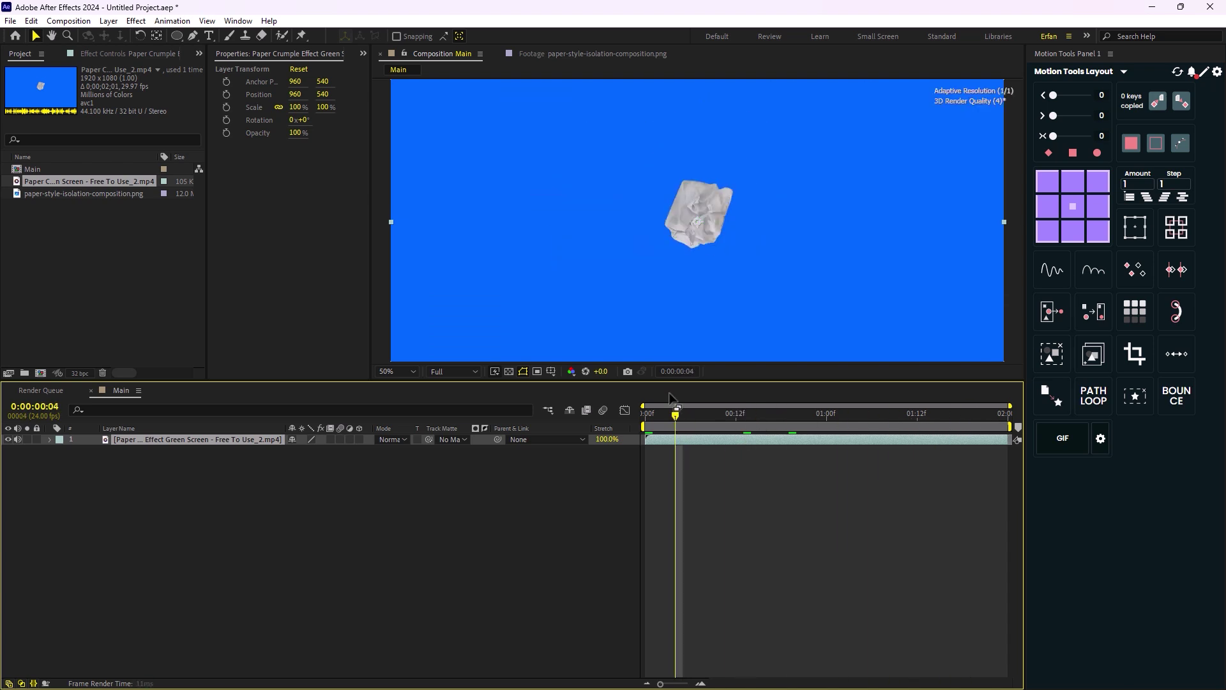
Zoom the view out and move the playhead to 0:00:01:10, where the paper is flat.
{"action": "key", "text": "comma"}
{"action": "left_click", "coordinate": [901, 415]}
{"action": "left_click", "coordinate": [433, 556]}
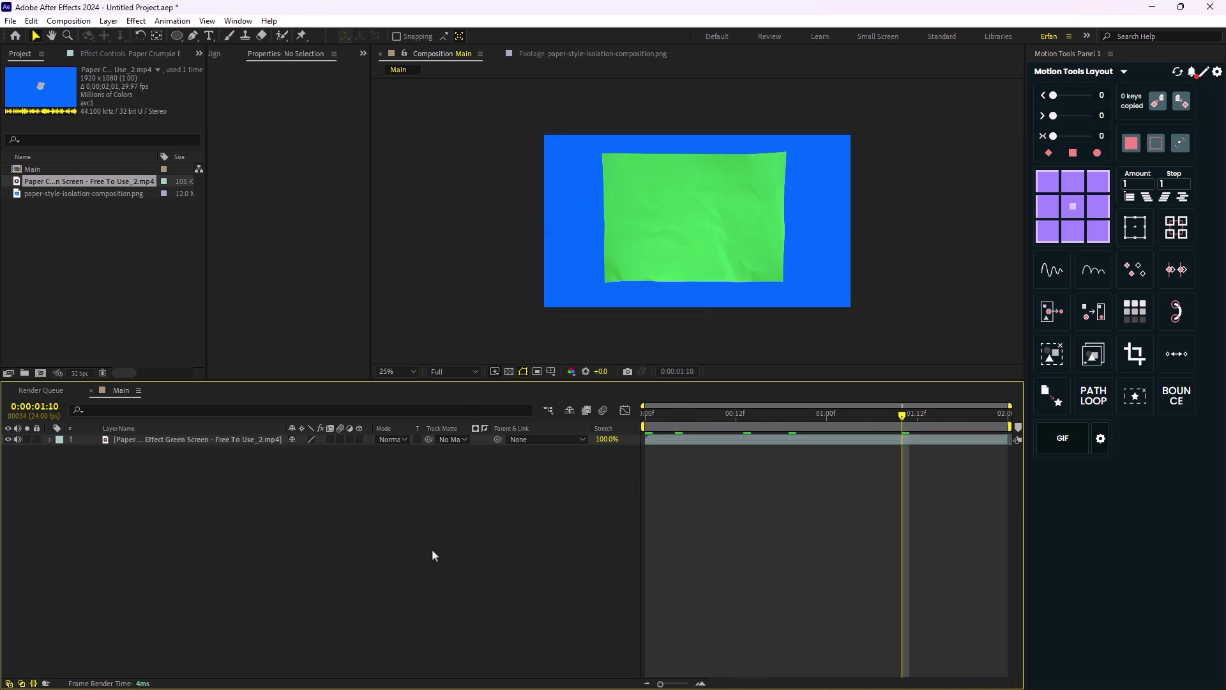
Place the house PNG above the crumple clip and scale it to 17%.
{"action": "left_click_drag", "start_coordinate": [89, 194], "coordinate": [220, 438]}
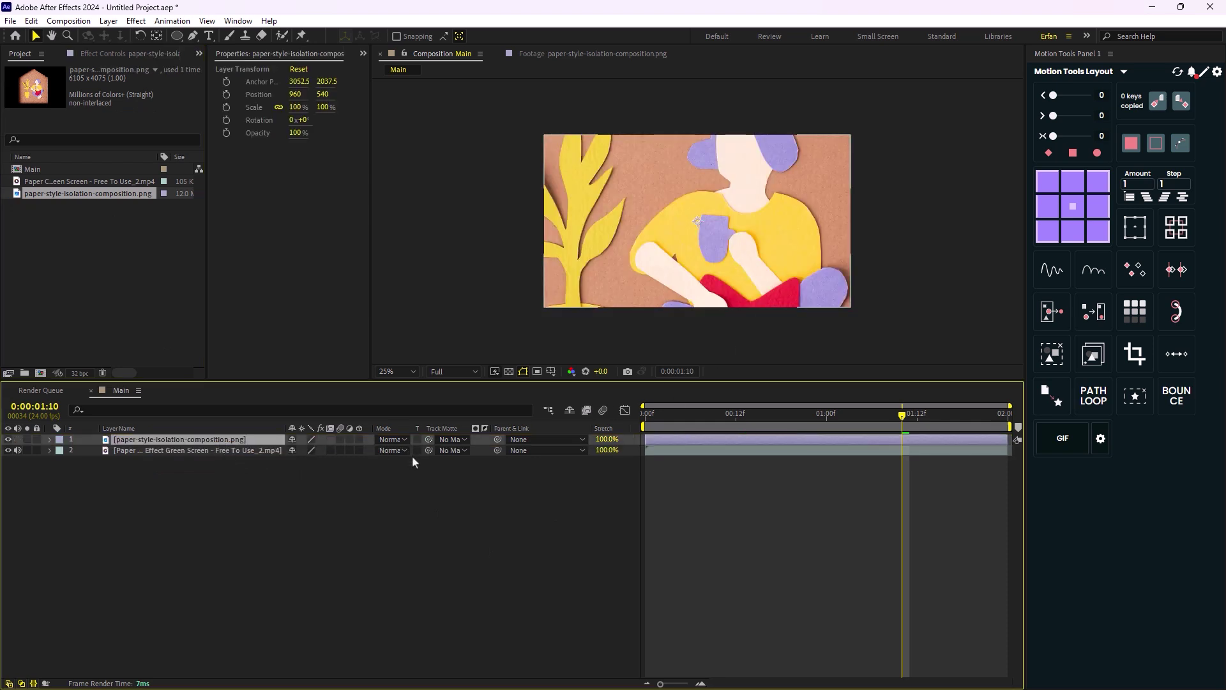
{"action": "key", "text": "s"}
{"action": "left_click_drag", "start_coordinate": [309, 455], "coordinate": [256, 455]}
{"action": "left_click", "coordinate": [699, 237]}
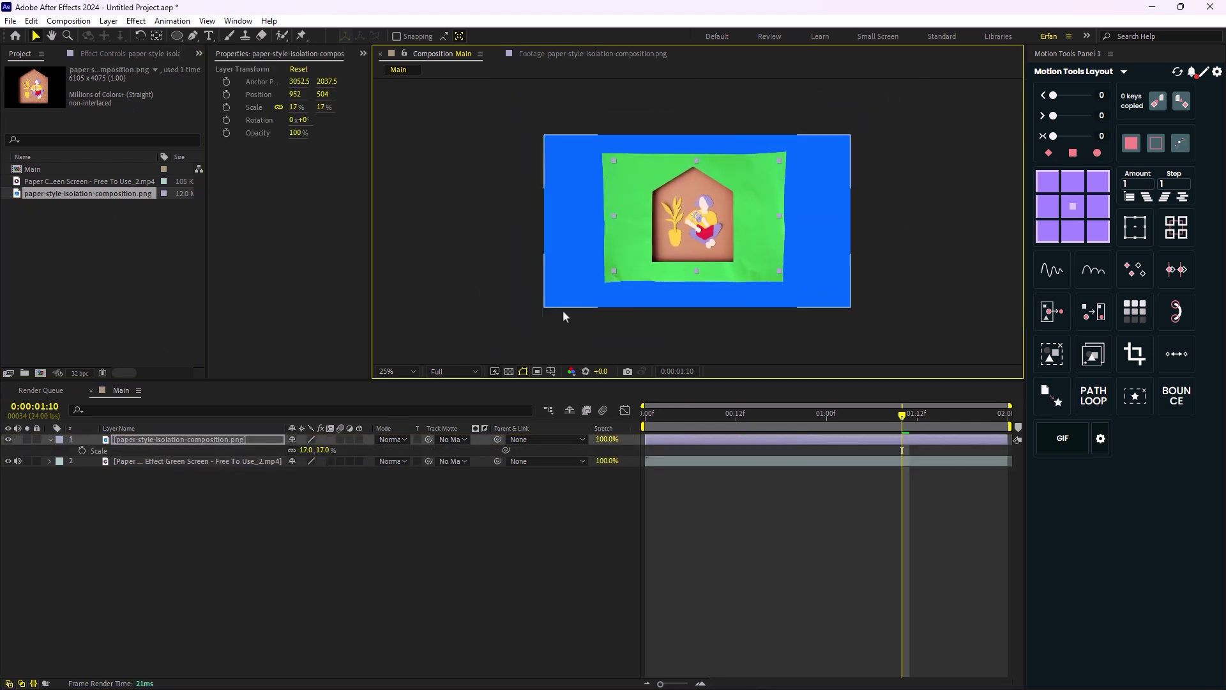
{"action": "left_click", "coordinate": [447, 533]}
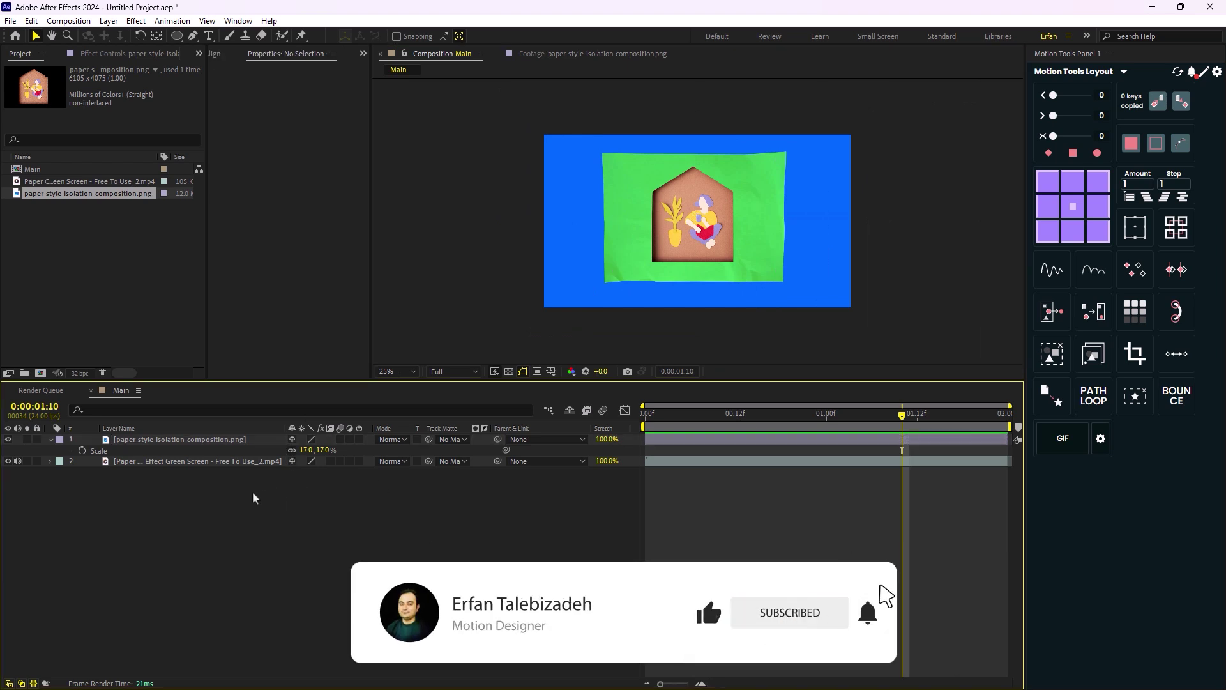
{"action": "left_click", "coordinate": [182, 439]}
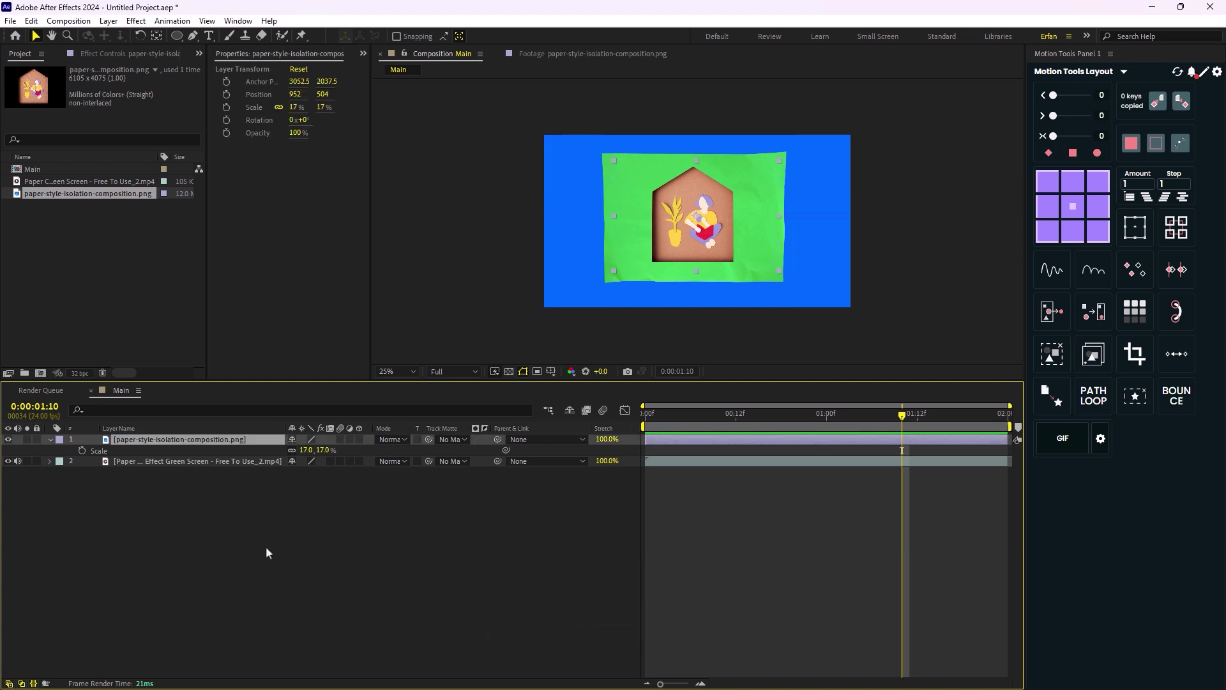
Set the house illustration as the crumple clip's track matte and scrub around frame 8 to check.
{"action": "left_click", "coordinate": [266, 530]}
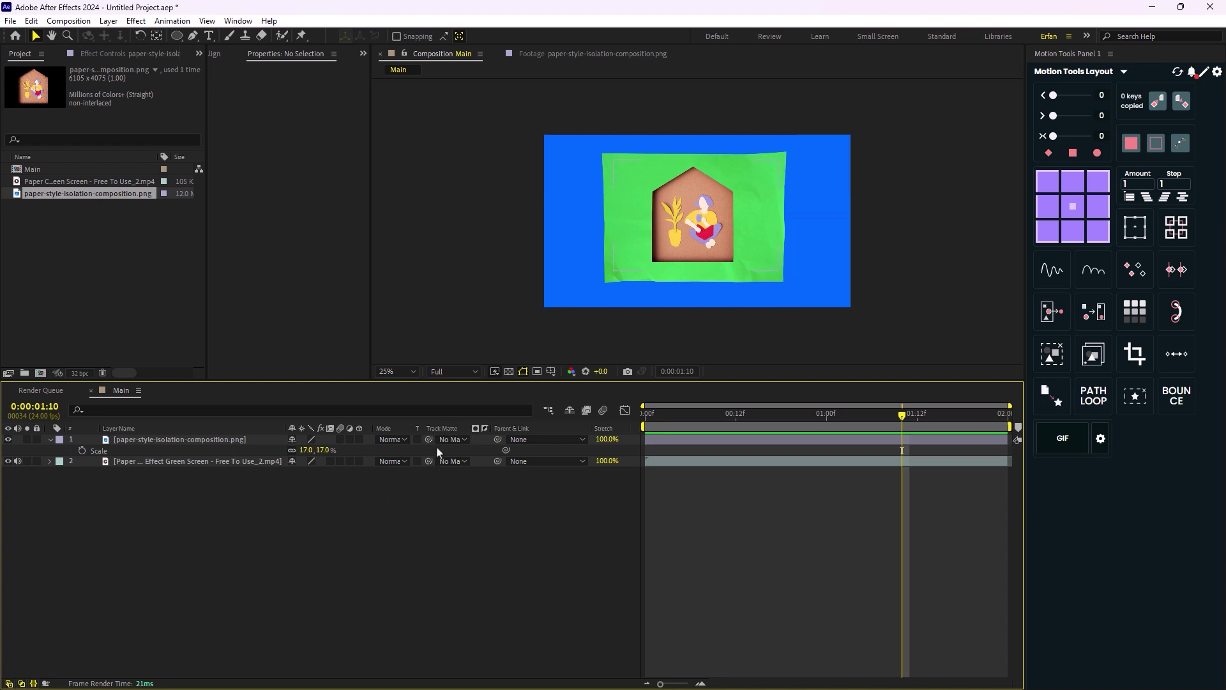
{"action": "left_click_drag", "start_coordinate": [428, 461], "coordinate": [185, 442]}
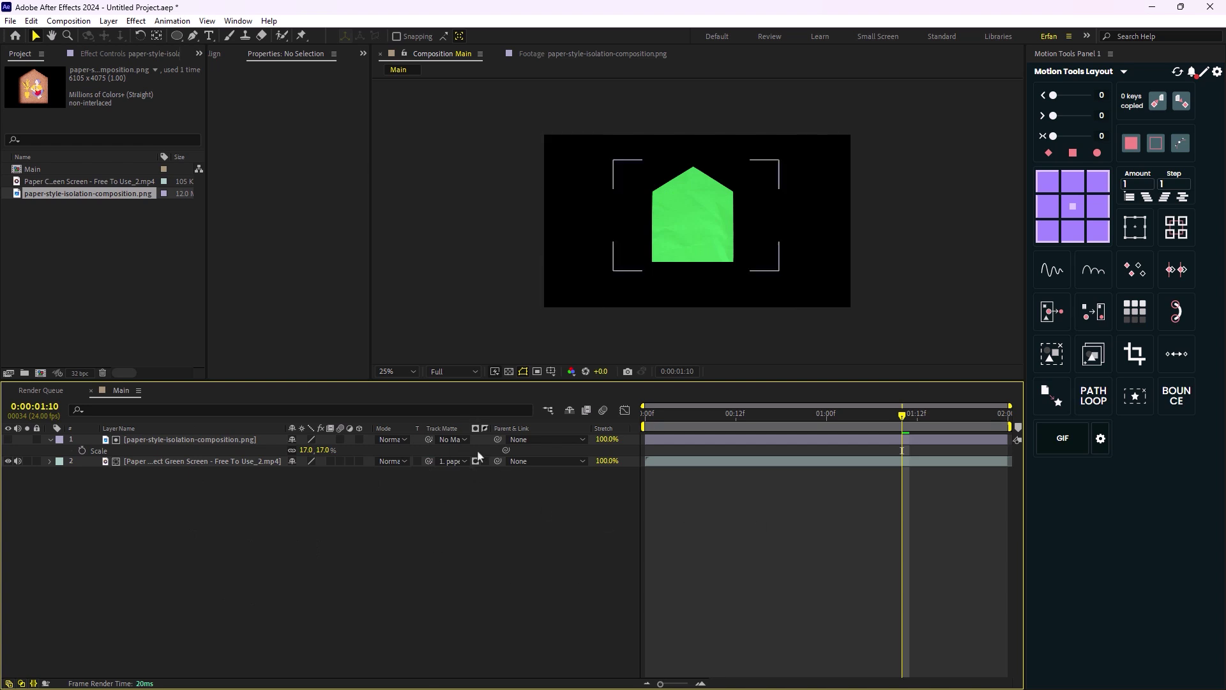
{"action": "mouse_move", "coordinate": [902, 441]}
{"action": "left_mouse_down"}
{"action": "mouse_move", "coordinate": [647, 450]}
{"action": "mouse_move", "coordinate": [989, 457]}
{"action": "mouse_move", "coordinate": [675, 478]}
{"action": "left_mouse_up"}
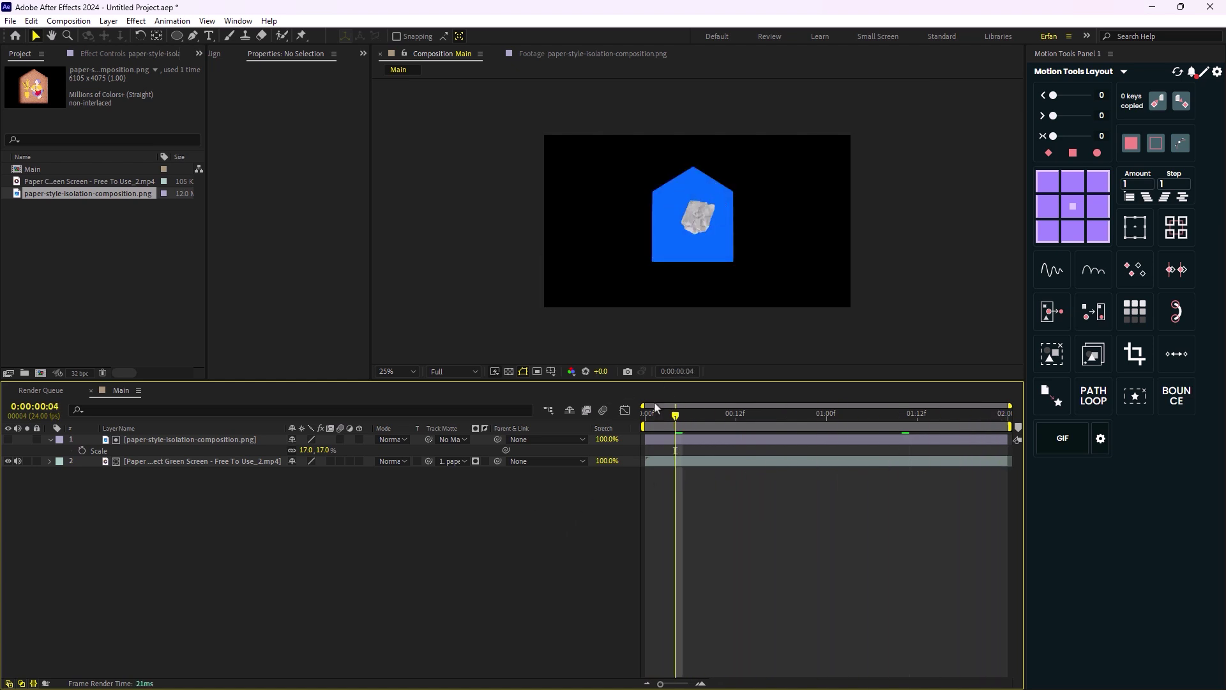
{"action": "mouse_move", "coordinate": [671, 424]}
{"action": "left_mouse_down"}
{"action": "mouse_move", "coordinate": [744, 423]}
{"action": "mouse_move", "coordinate": [701, 419]}
{"action": "left_mouse_up"}
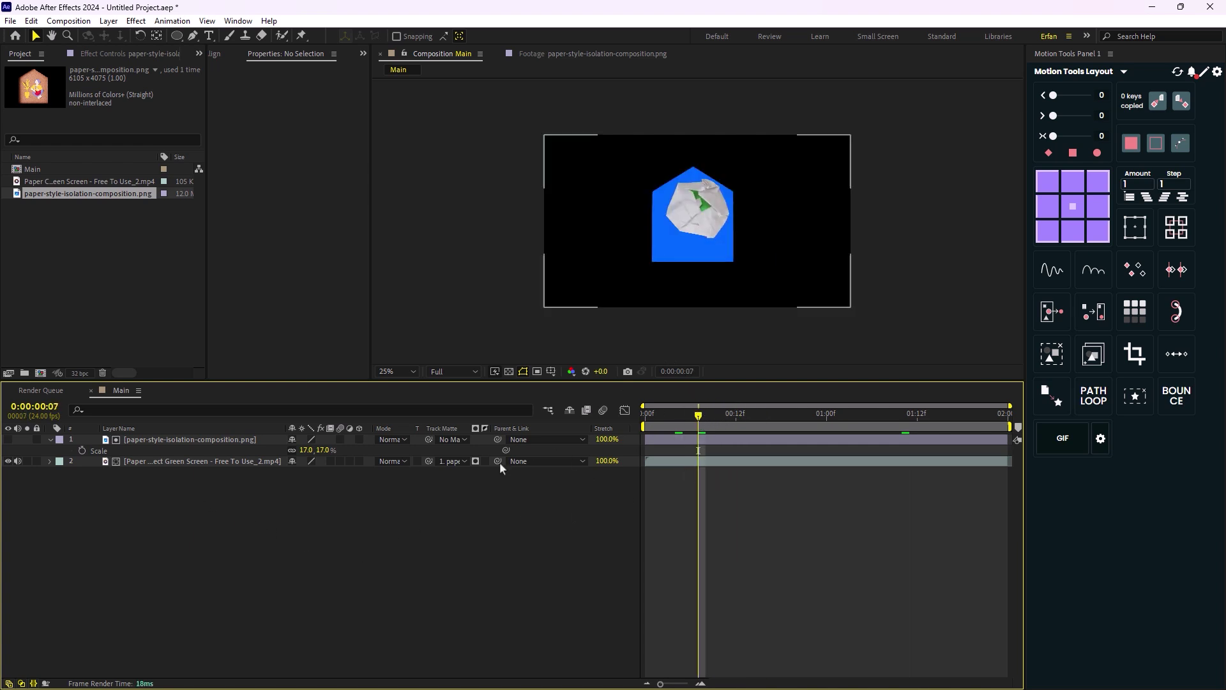
{"action": "left_click", "coordinate": [238, 461]}
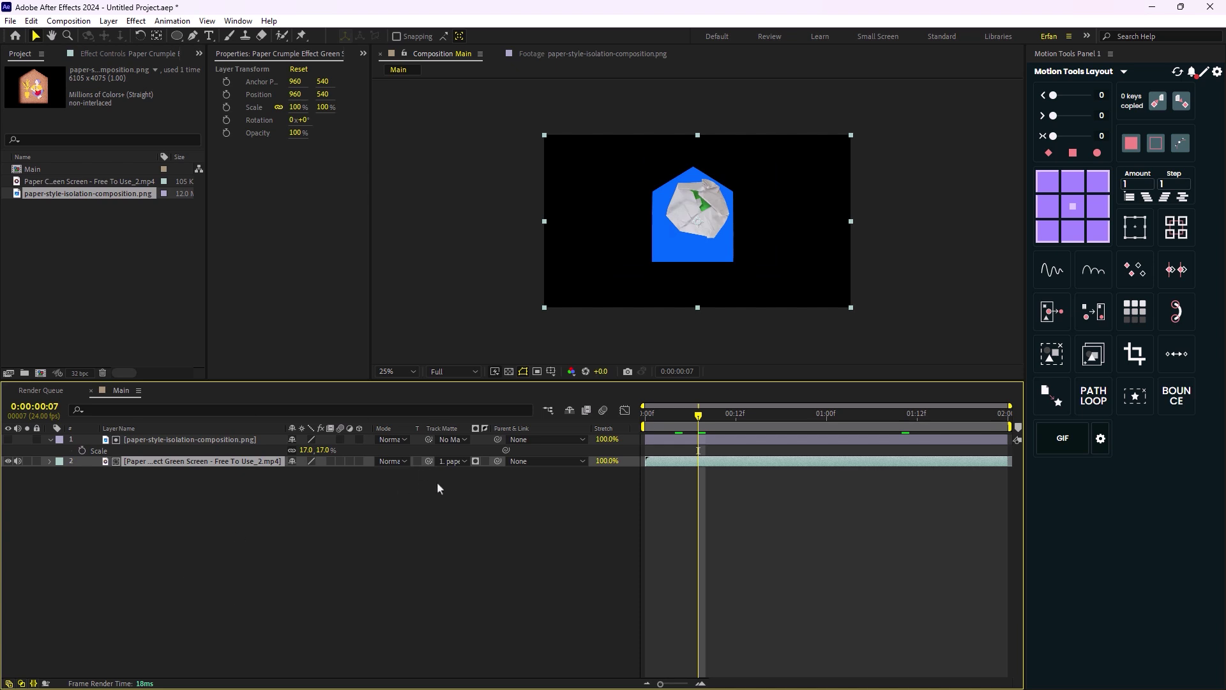
Apply Keylight (1.2) to the crumple clip and sample the blue backdrop as Screen Colour.
{"action": "key", "text": "ctrl+space"}
{"action": "type", "text": "key"}
{"action": "key", "text": "Return"}
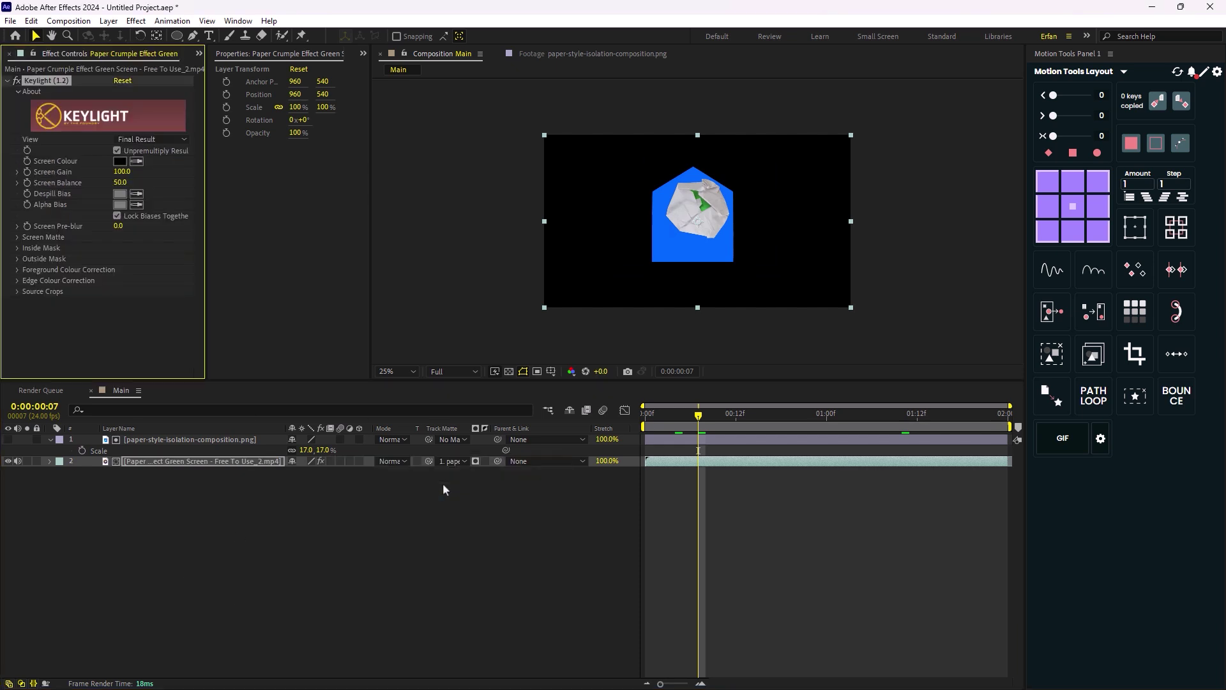
{"action": "left_click", "coordinate": [136, 161]}
{"action": "left_click", "coordinate": [709, 240]}
Preview the keyed crumple clip from the first frame.
{"action": "left_click", "coordinate": [480, 546]}
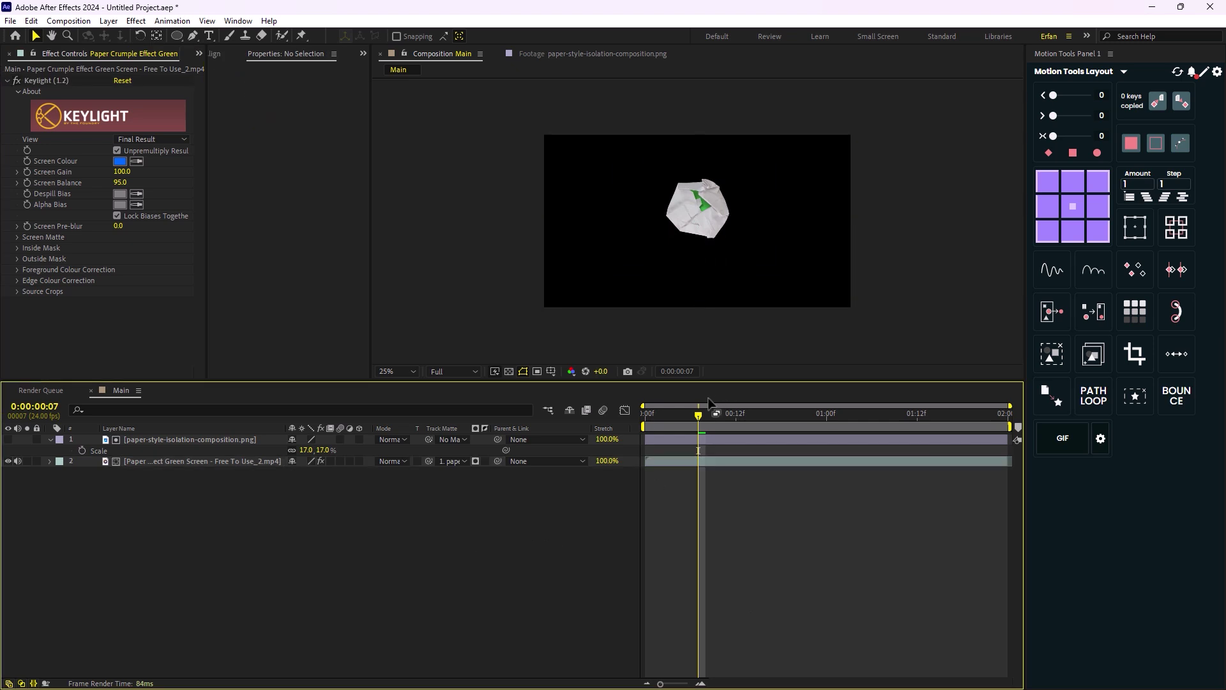
{"action": "left_click_drag", "start_coordinate": [702, 418], "coordinate": [632, 429]}
{"action": "key", "text": "space"}
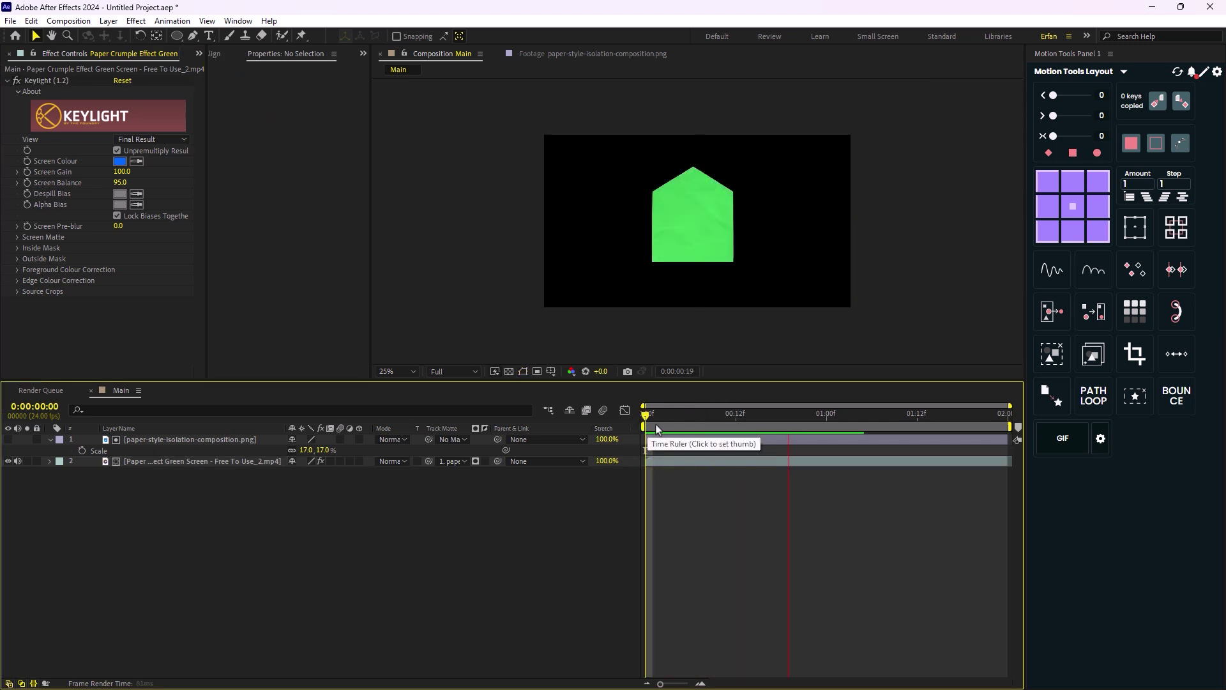
{"action": "key", "text": "space"}
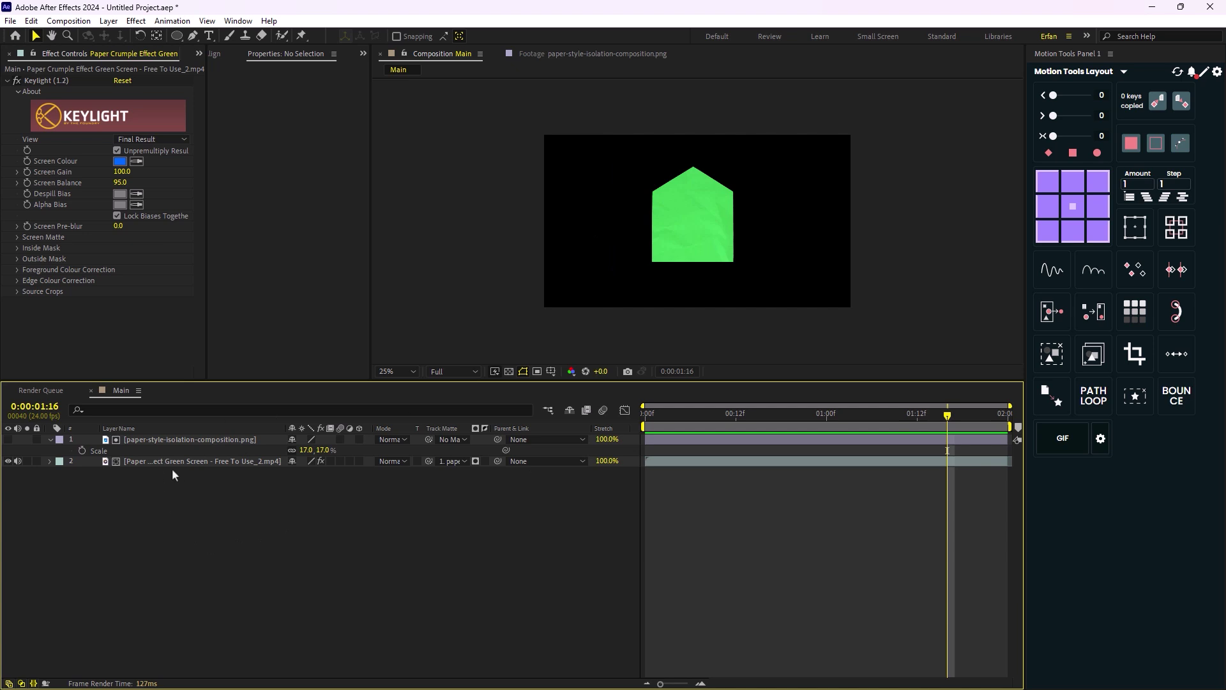
Duplicate the paper-style PNG layer.
{"action": "left_click", "coordinate": [171, 440]}
{"action": "key", "text": "ctrl+d"}
{"action": "left_click", "coordinate": [190, 513]}
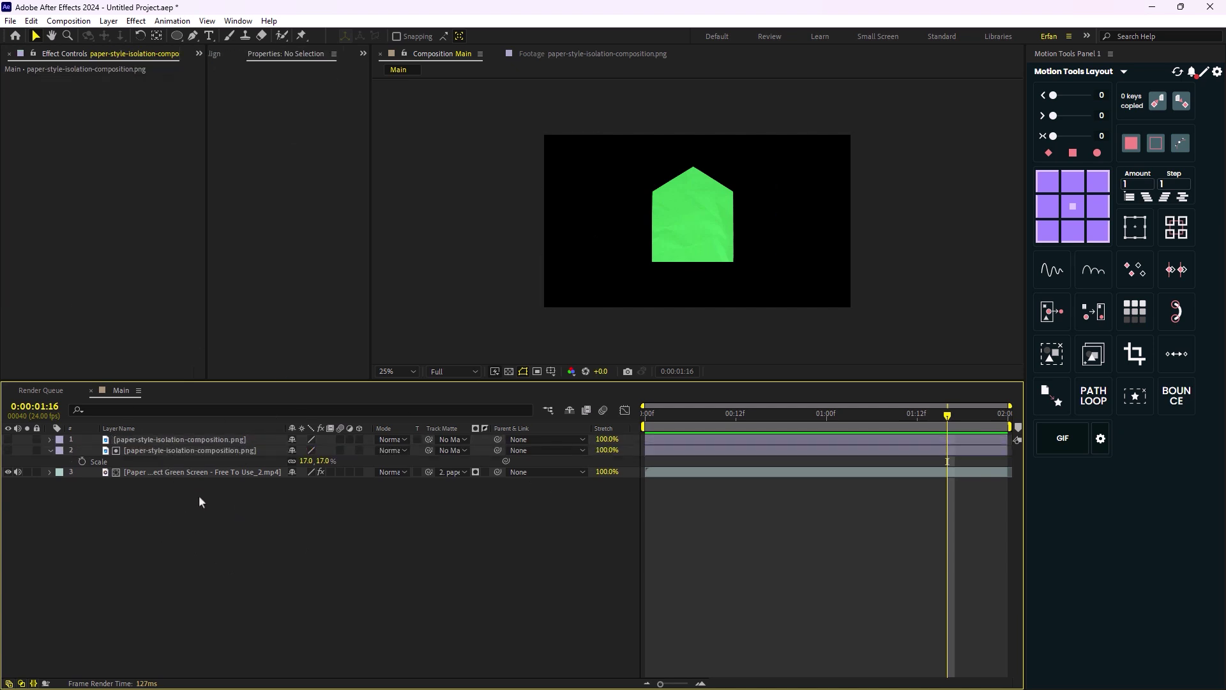
Pre-compose both PNG layers into a new composition named House.
{"action": "left_click_drag", "start_coordinate": [198, 495], "coordinate": [190, 461]}
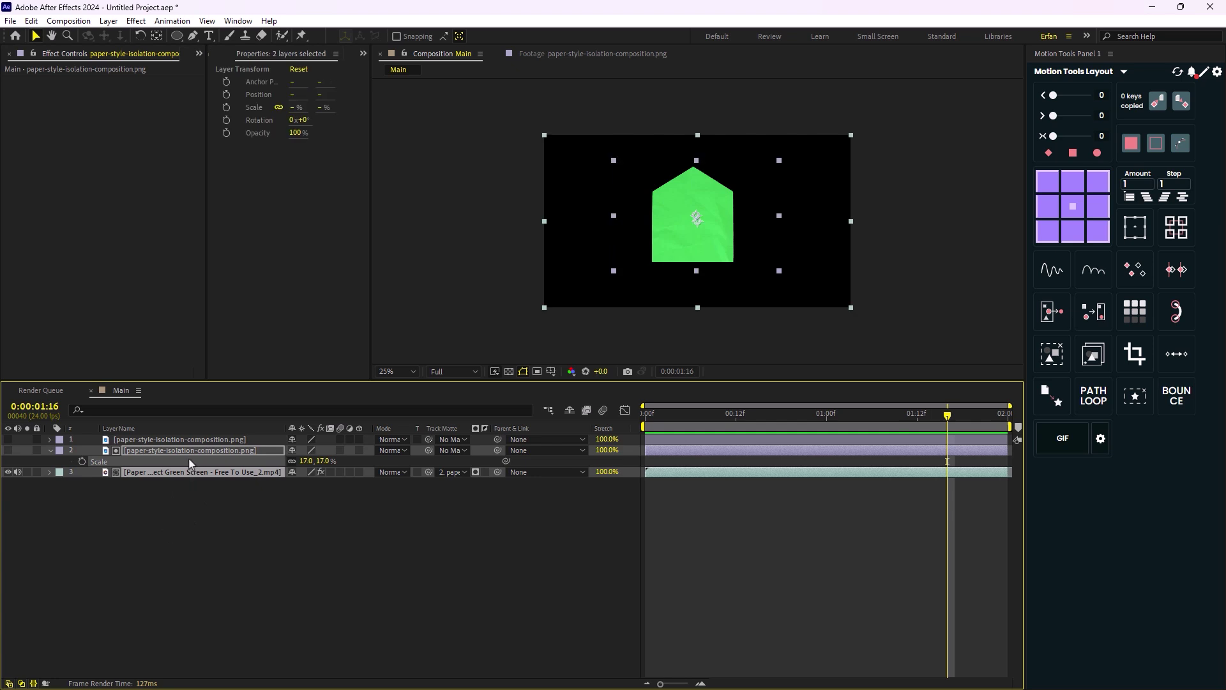
{"action": "key", "text": "ctrl+shift+c"}
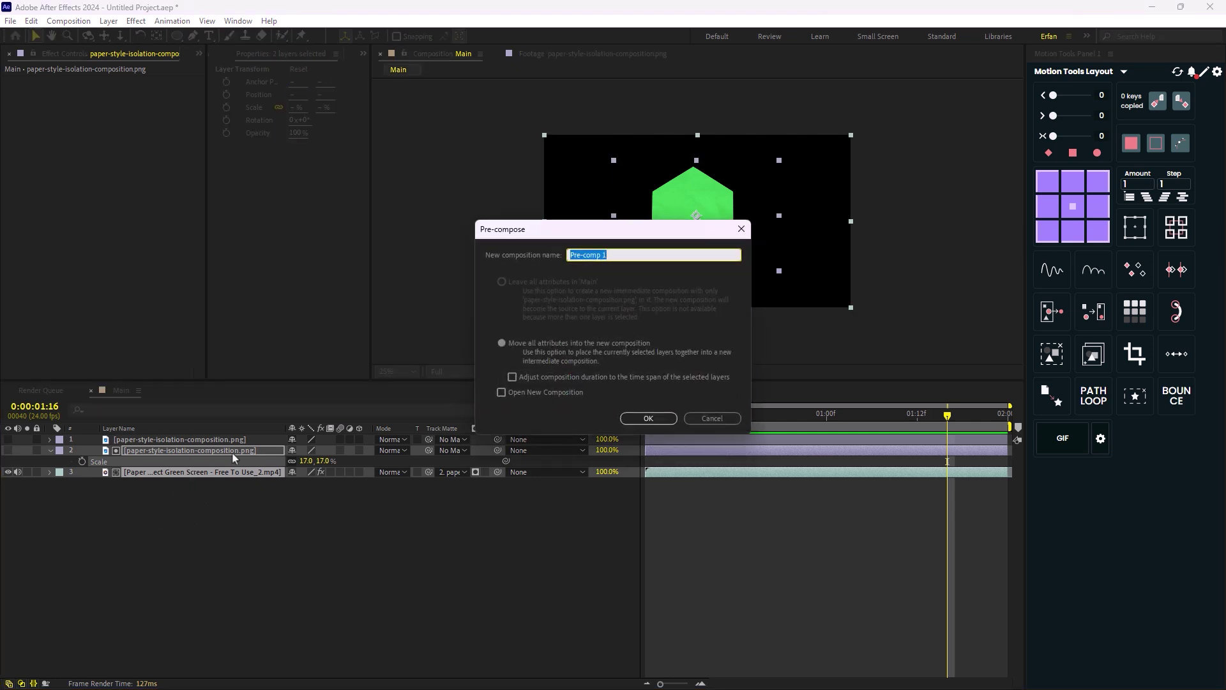
{"action": "type", "text": "House"}
{"action": "key", "text": "Return"}
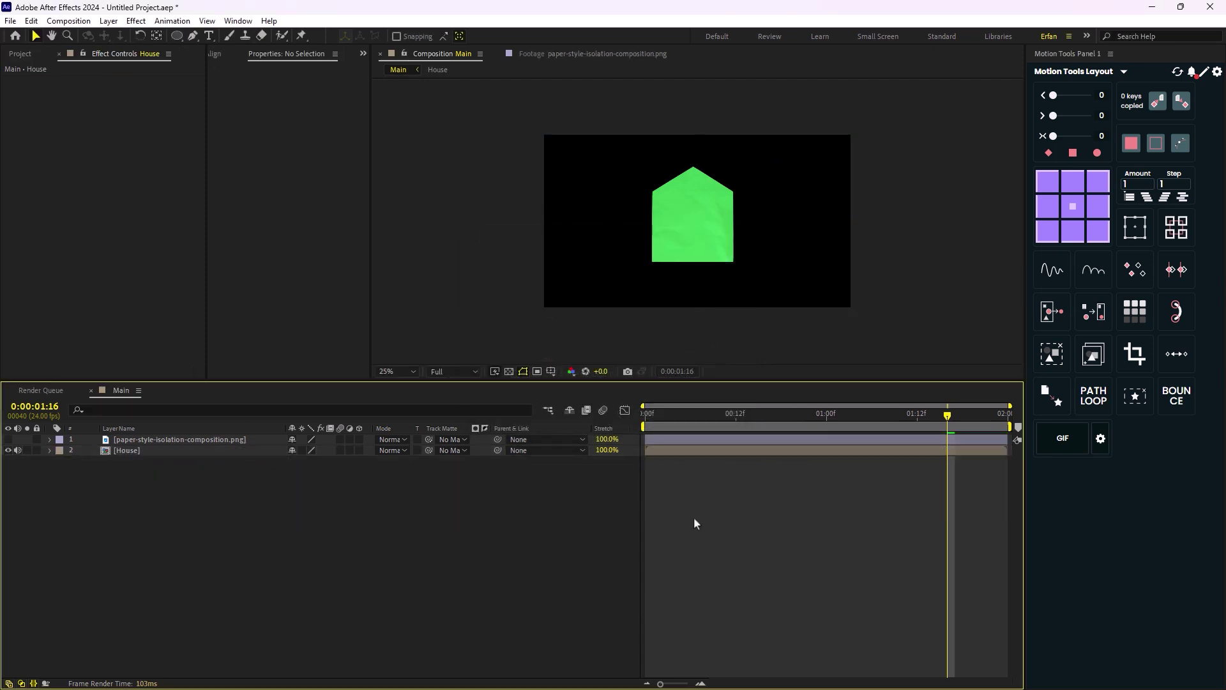
Turn the top paper-style PNG layer's visibility back on and scrub to the clip's start.
{"action": "left_click", "coordinate": [8, 440]}
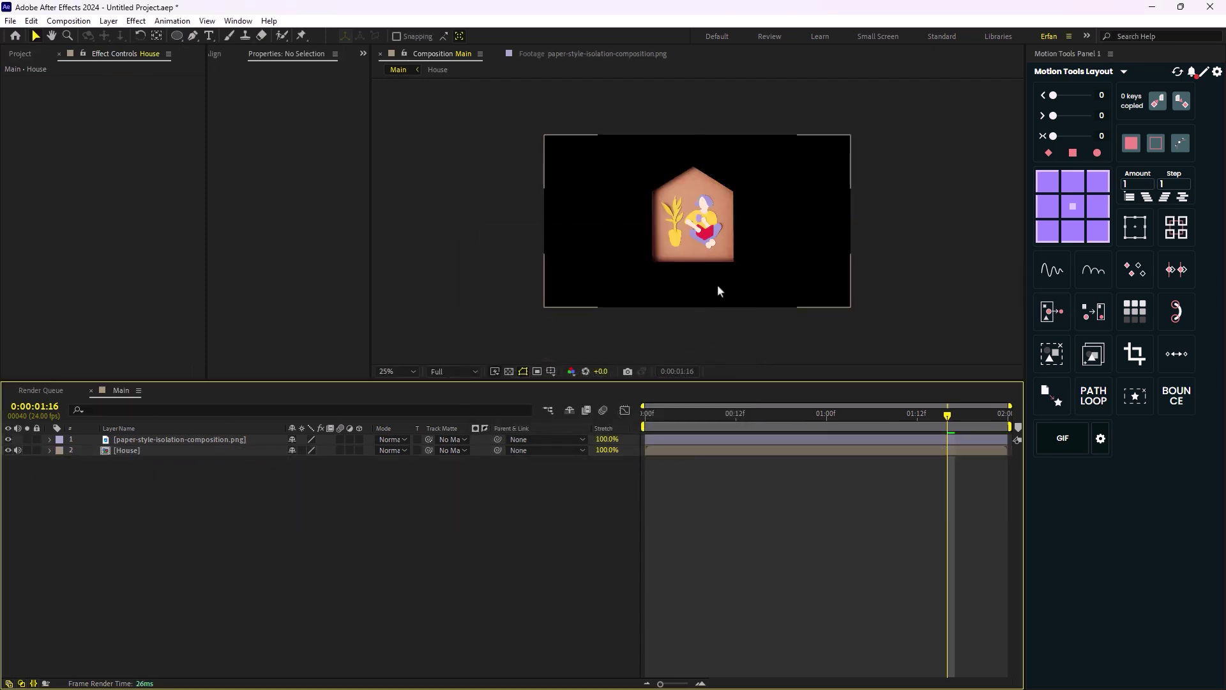
{"action": "left_click_drag", "start_coordinate": [947, 415], "coordinate": [720, 450]}
{"action": "scroll", "coordinate": [706, 282], "scroll_direction": "up", "scroll_amount": 1}
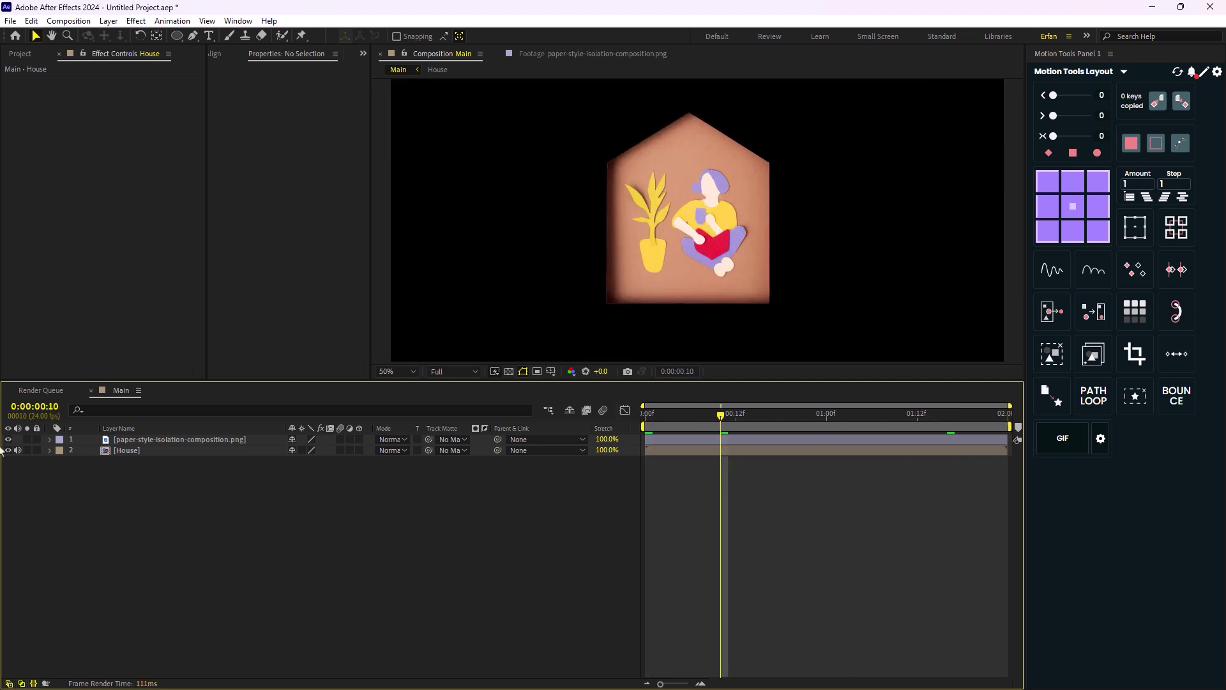
Move the paper-style PNG layer beneath House and scrub to check the artwork.
{"action": "left_click", "coordinate": [167, 451]}
{"action": "left_click", "coordinate": [223, 479]}
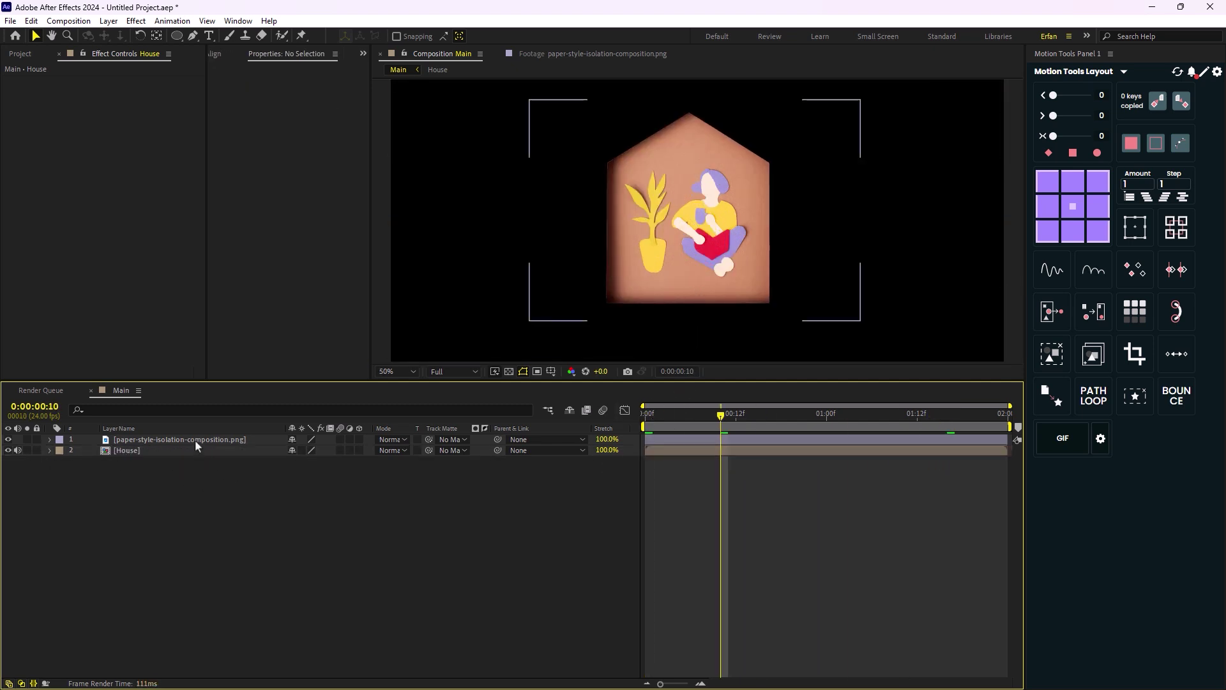
{"action": "left_click_drag", "start_coordinate": [194, 439], "coordinate": [211, 476]}
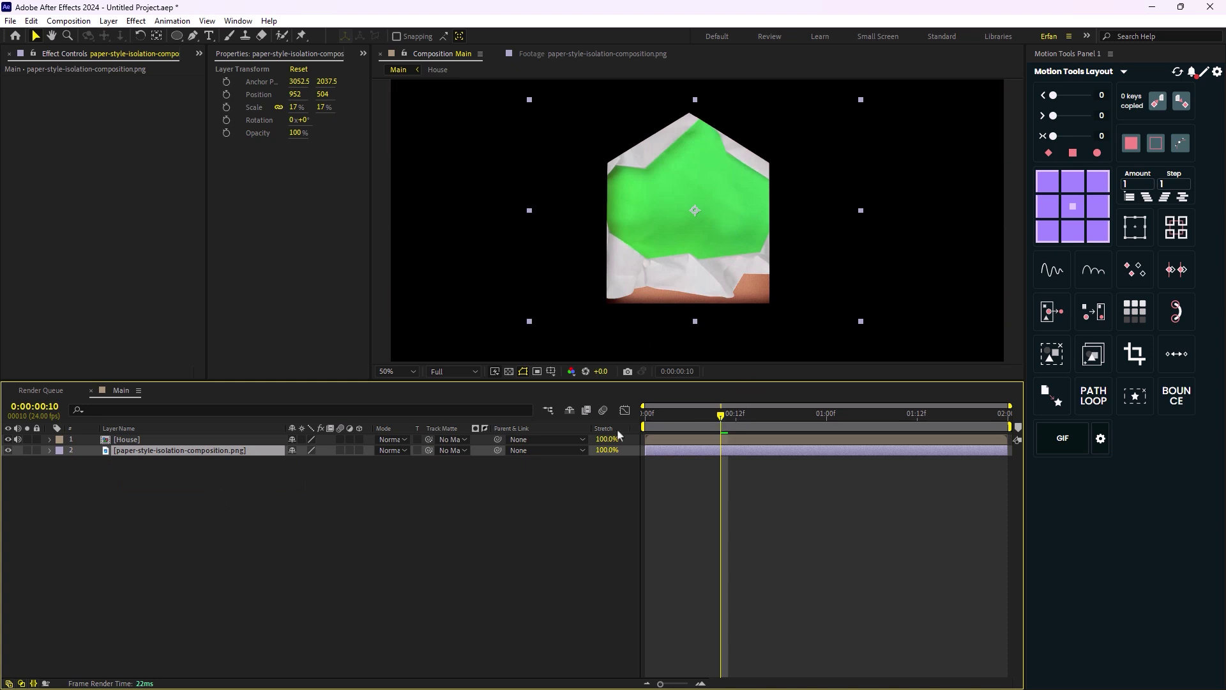
{"action": "left_click_drag", "start_coordinate": [721, 415], "coordinate": [760, 436]}
{"action": "key", "text": "comma"}
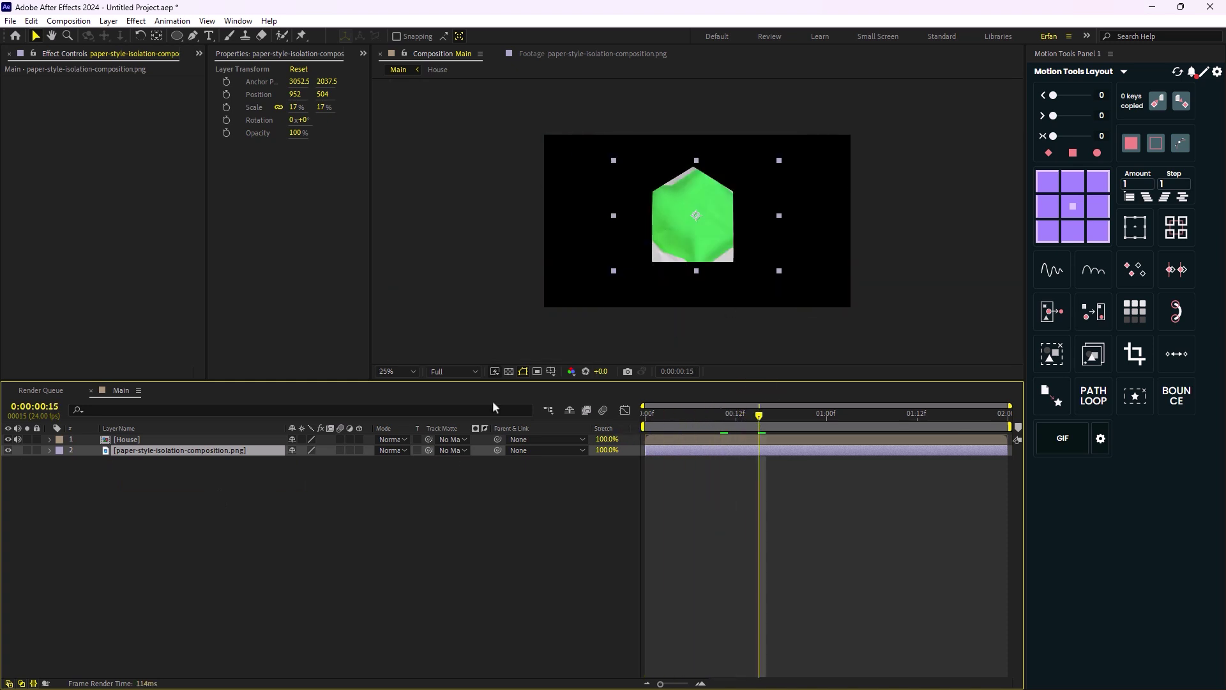
{"action": "left_click", "coordinate": [269, 503]}
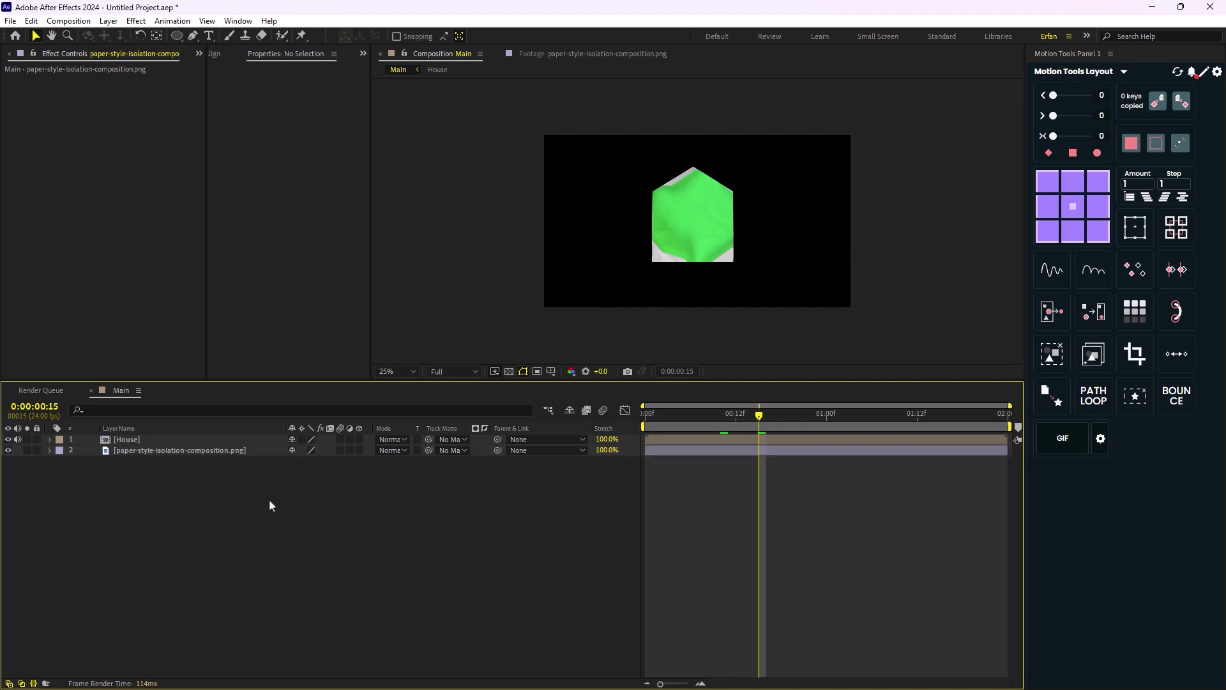
Duplicate the House layer and rename the copy House_Mask.
{"action": "left_click", "coordinate": [128, 439]}
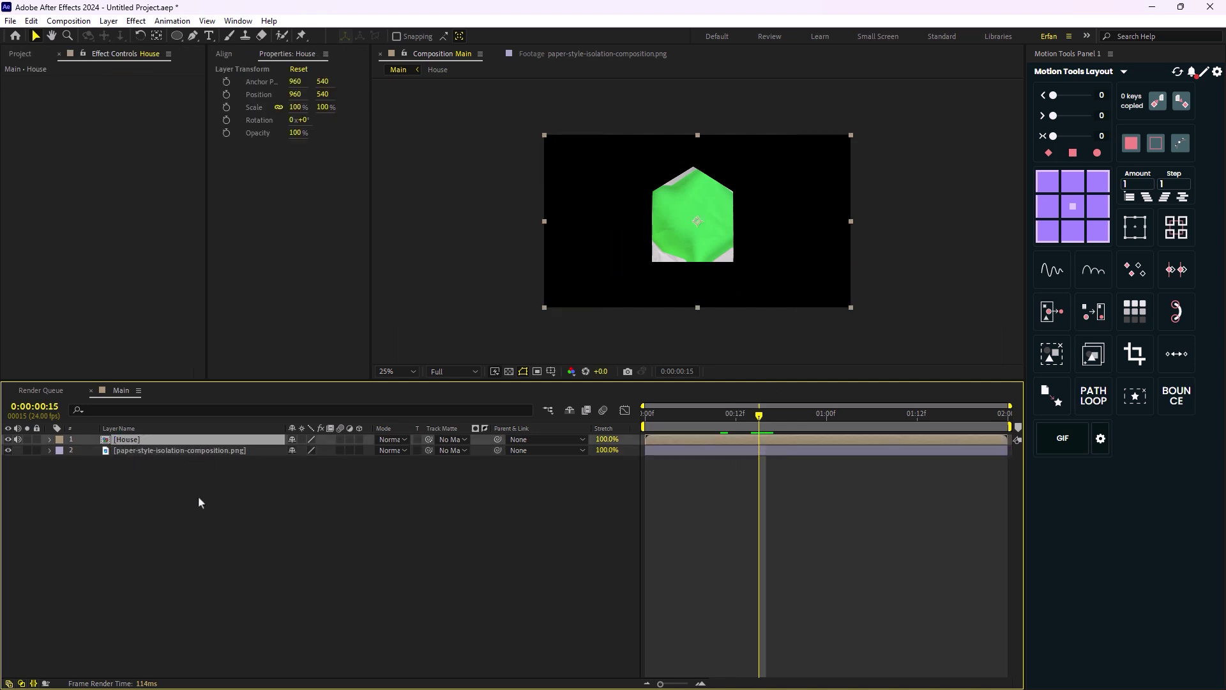
{"action": "key", "text": "ctrl+d"}
{"action": "left_click", "coordinate": [142, 453]}
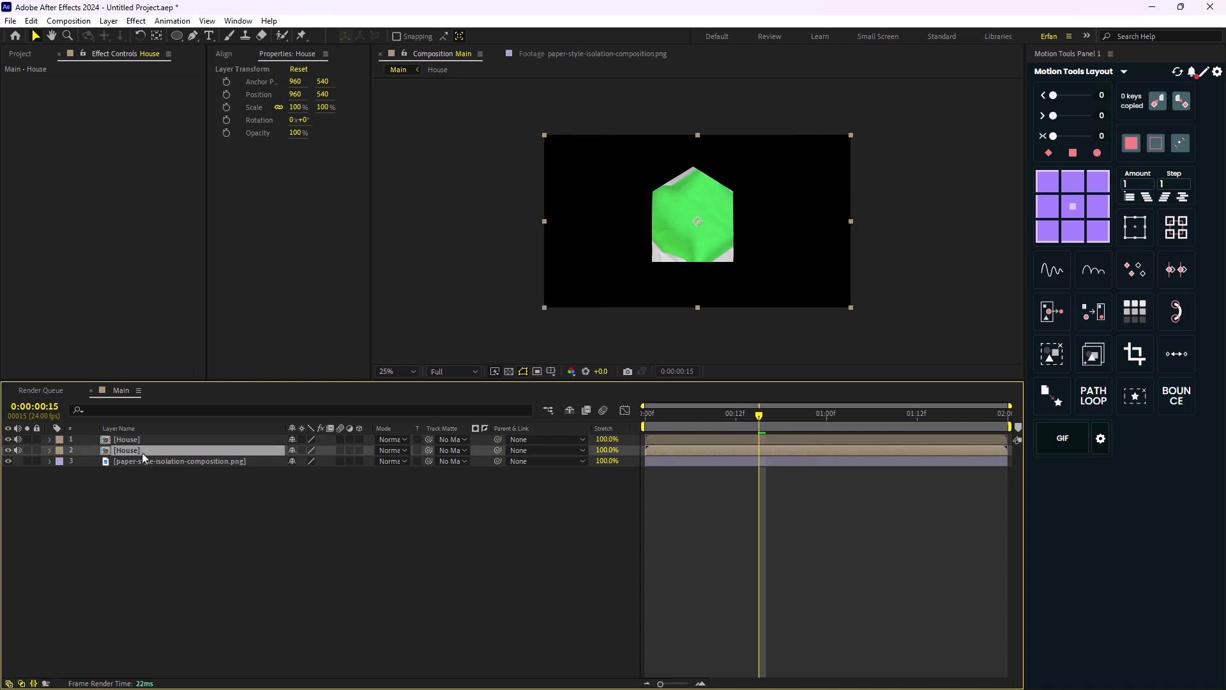
{"action": "key", "text": "Return"}
{"action": "type", "text": "House_Mask"}
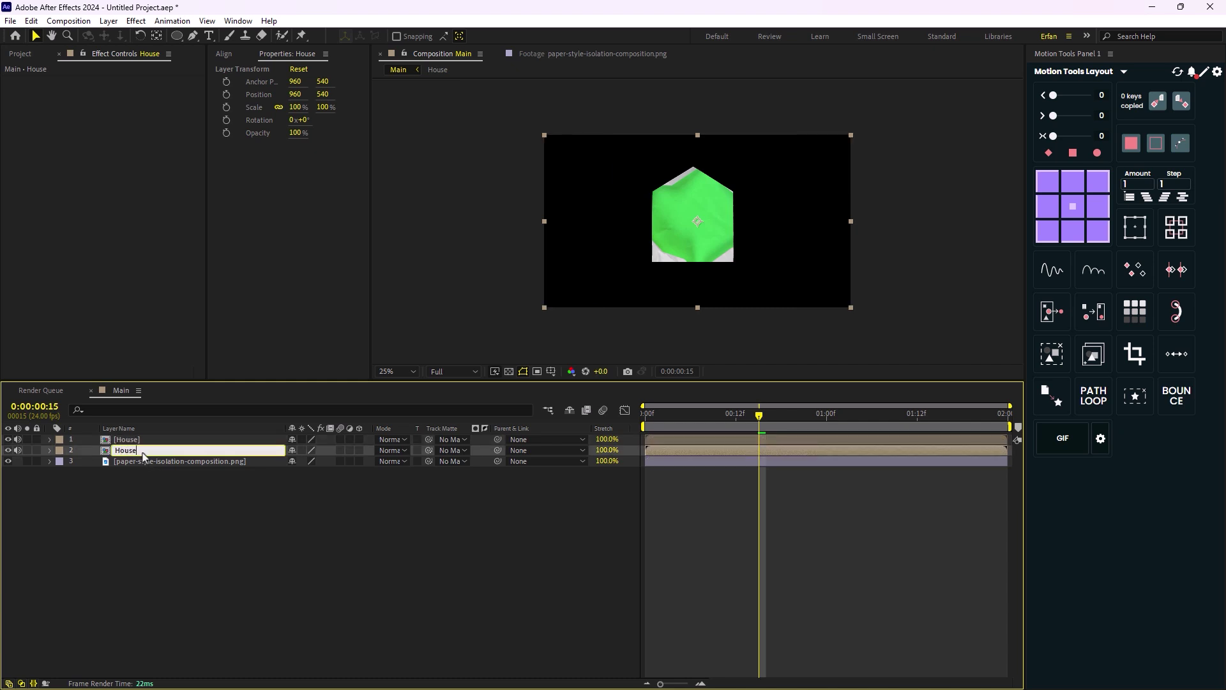
{"action": "left_click", "coordinate": [225, 484]}
Make House_Mask the track matte of the paper-style PNG layer.
{"action": "left_click", "coordinate": [228, 462]}
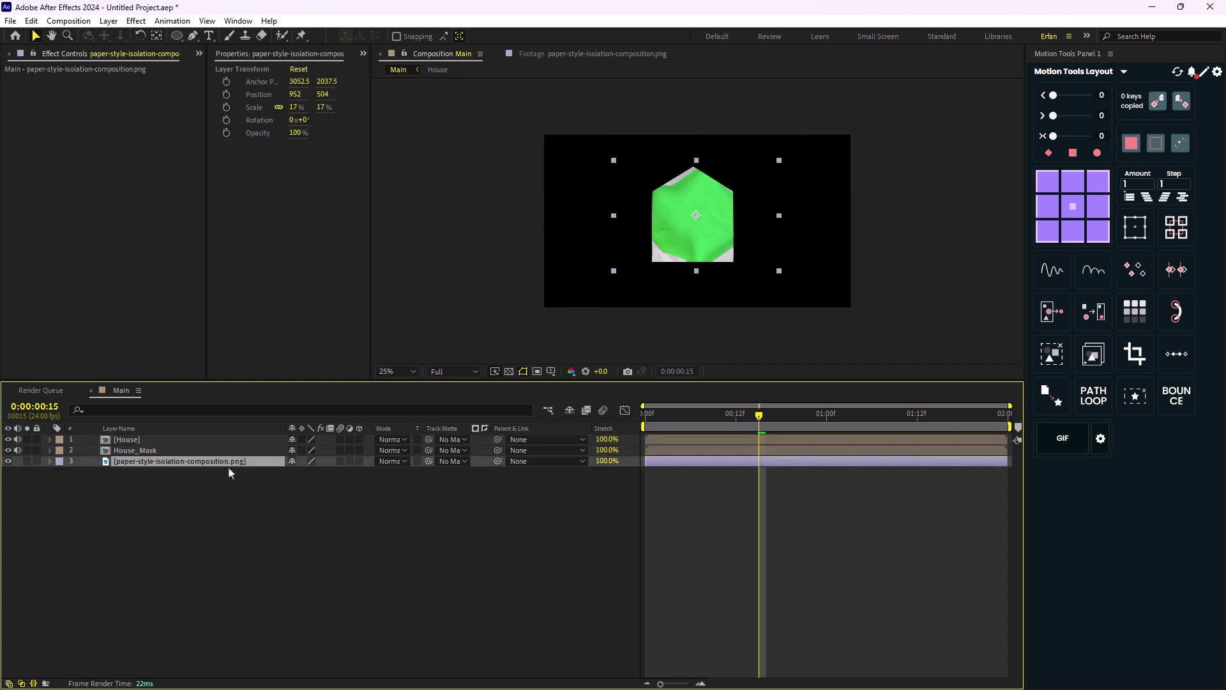
{"action": "left_click_drag", "start_coordinate": [428, 461], "coordinate": [165, 454]}
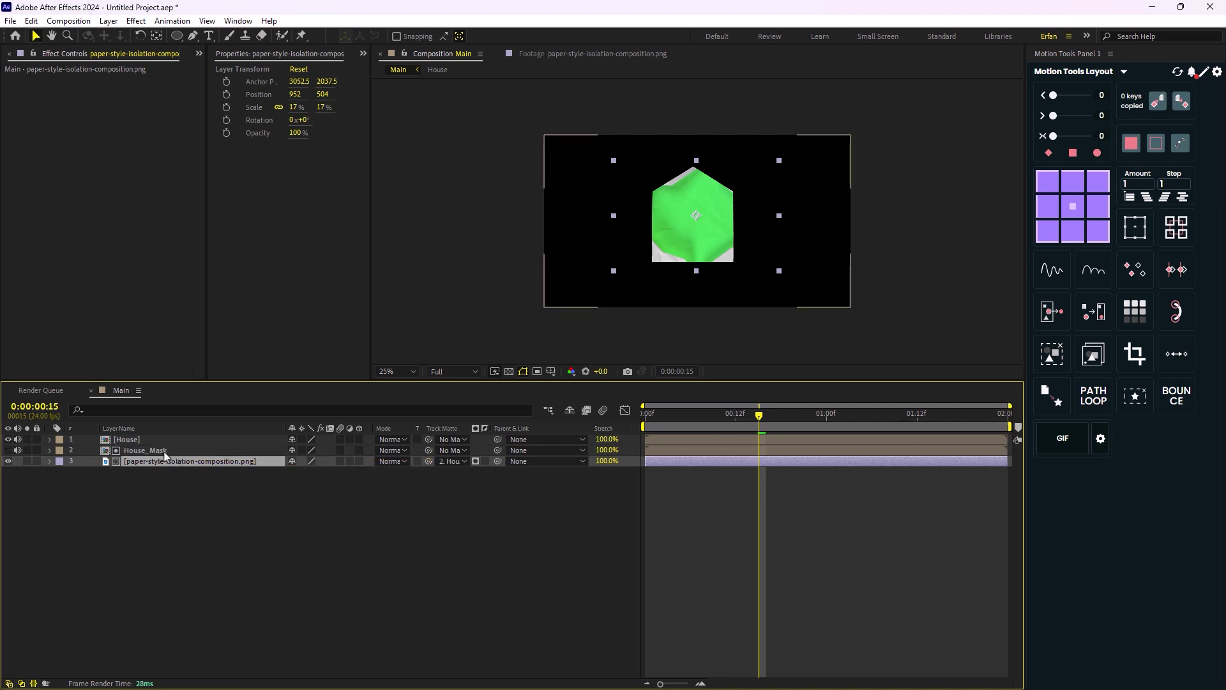
{"action": "left_click", "coordinate": [145, 450]}
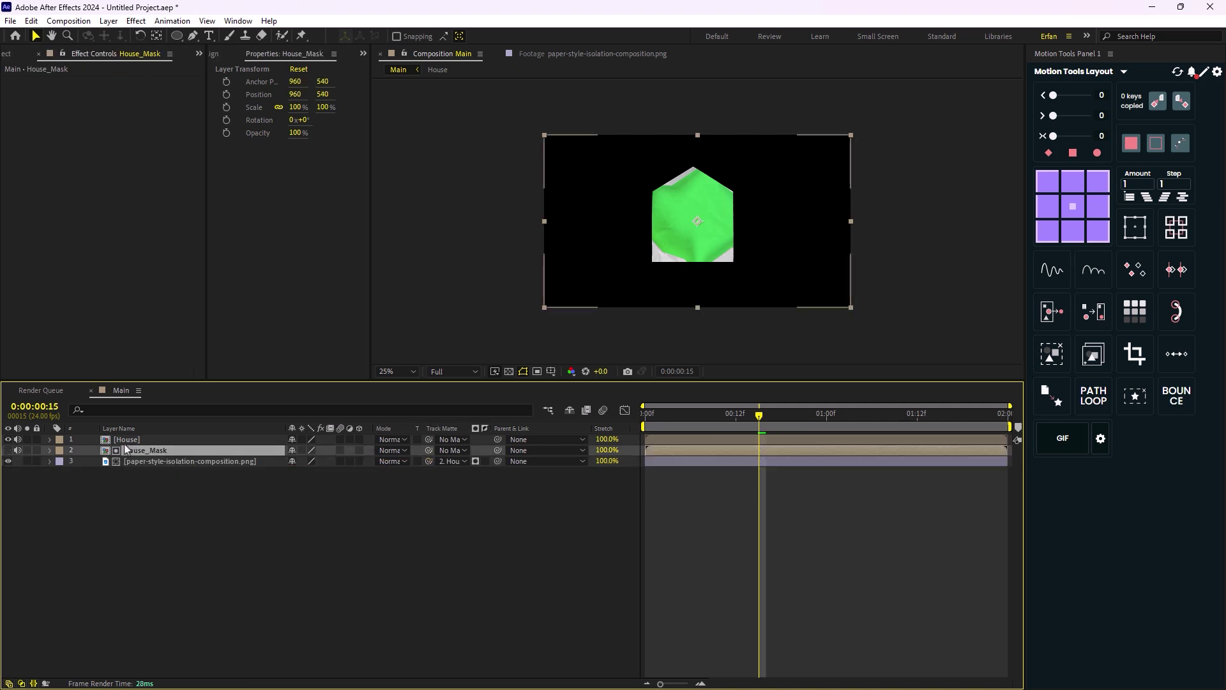
{"action": "left_click", "coordinate": [249, 439]}
Apply Keylight (1.2) to the House layer and sample the green screen colour from the viewer.
{"action": "key", "text": "ctrl+space"}
{"action": "type", "text": "key"}
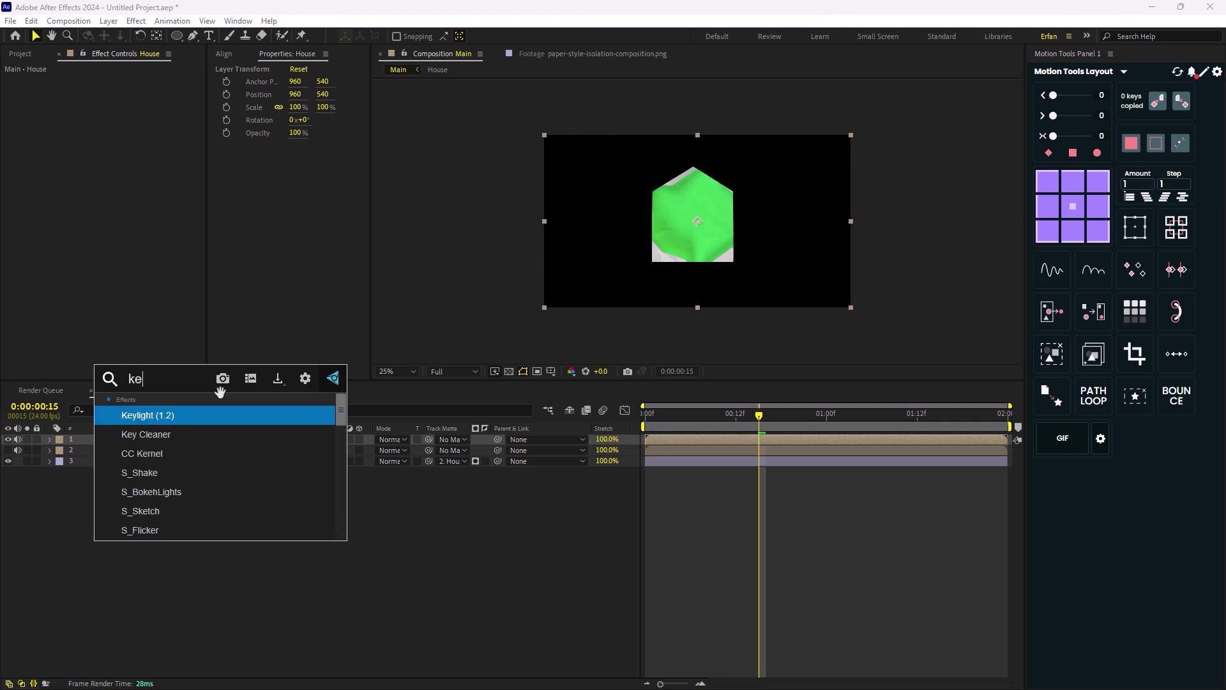
{"action": "key", "text": "Return"}
{"action": "left_click", "coordinate": [136, 161]}
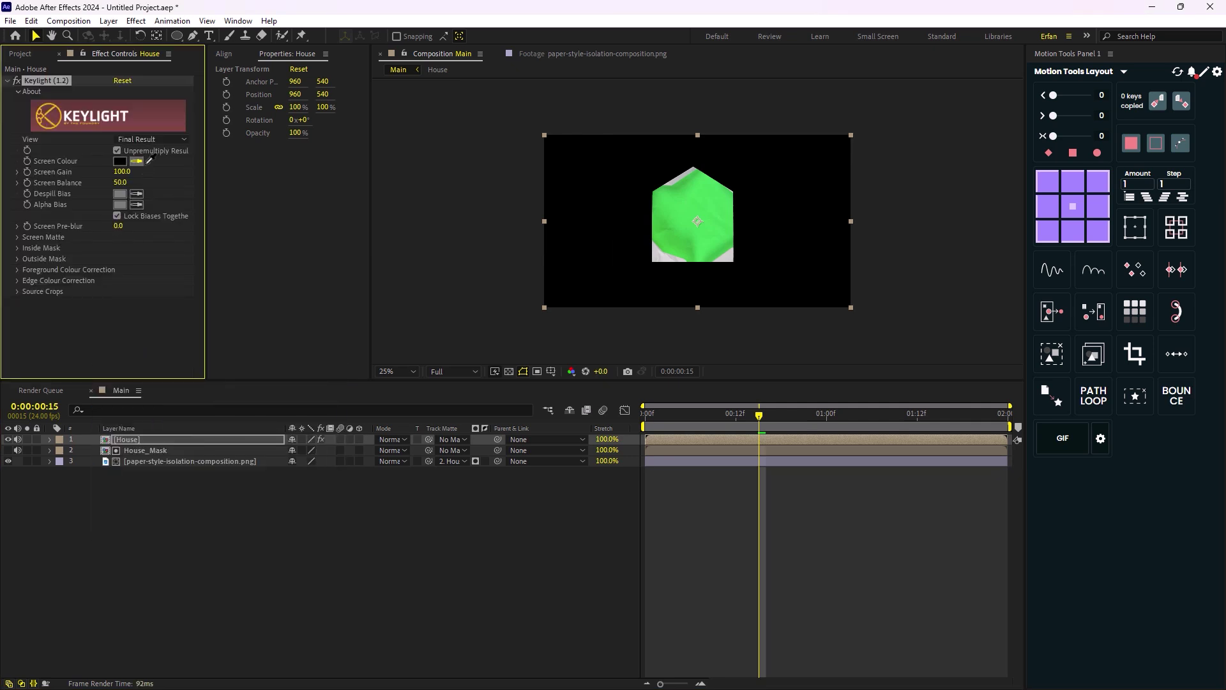
{"action": "left_click", "coordinate": [664, 201]}
Preview the keyed house from the first frame.
{"action": "left_click", "coordinate": [768, 431]}
{"action": "key", "text": "Home"}
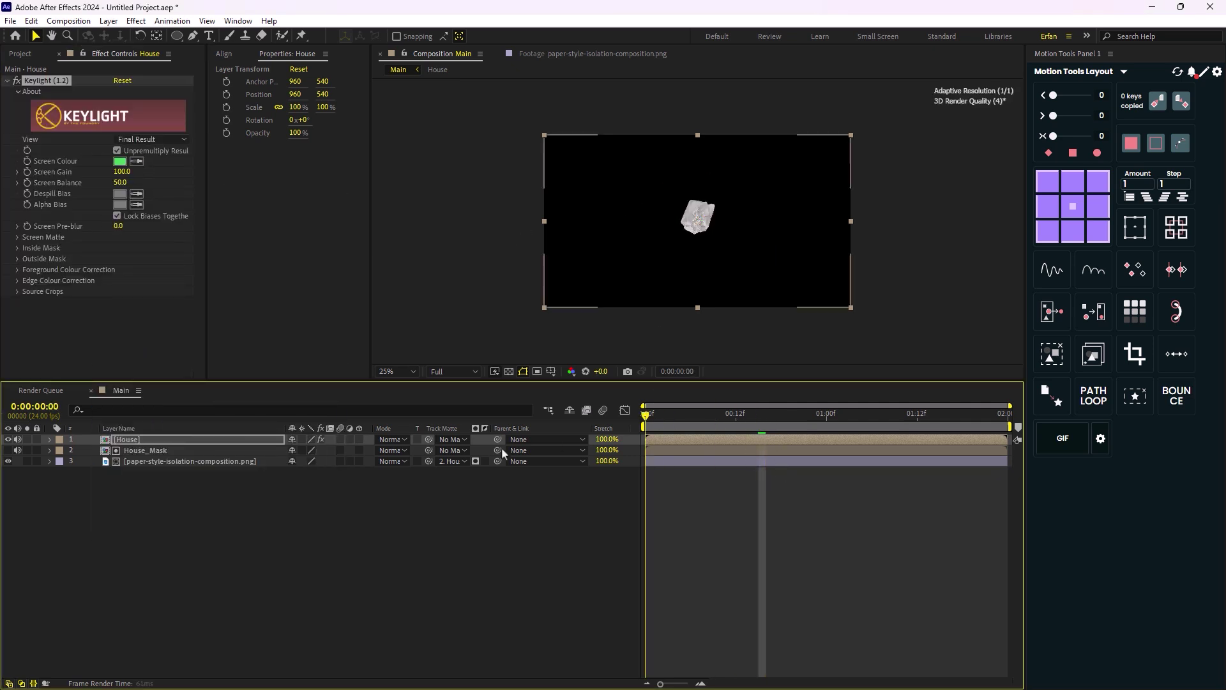
{"action": "key", "text": "space"}
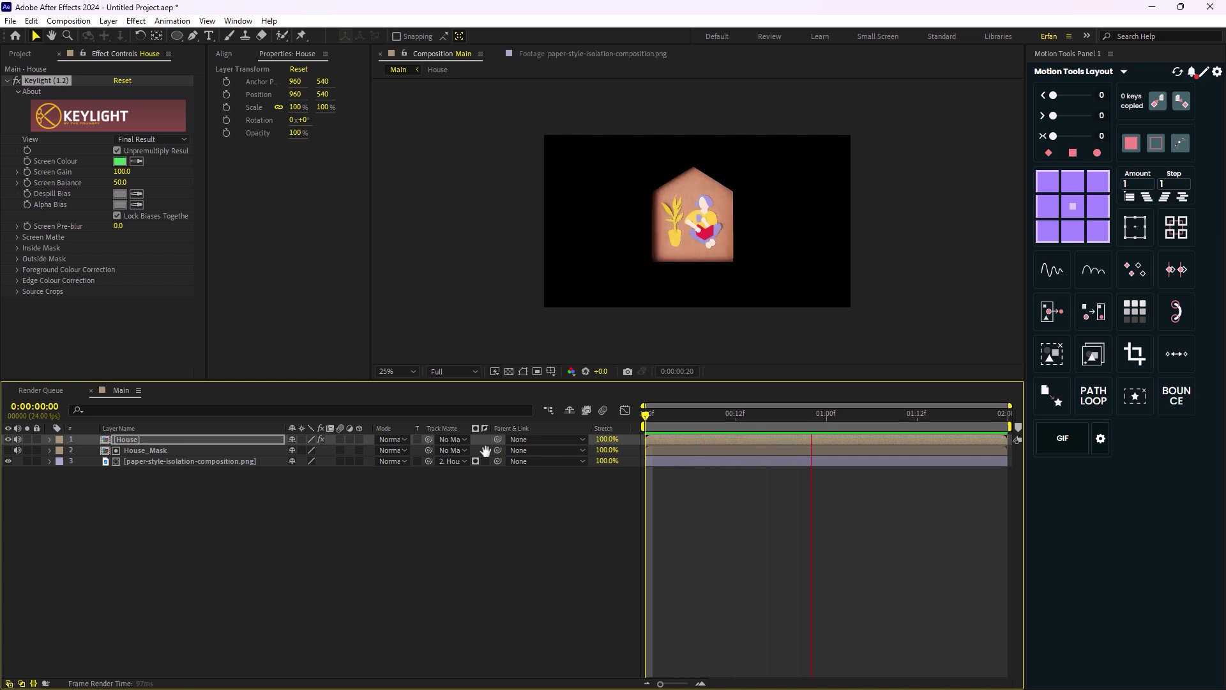